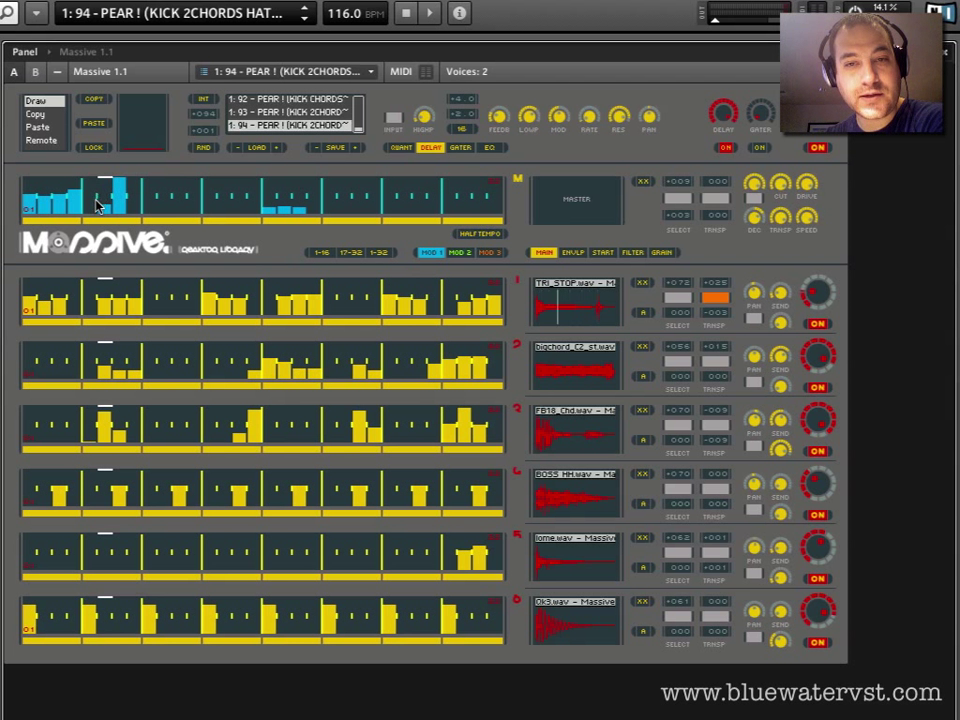
View the Mod 1, Mod 2 and Mod 3 sequencer patterns in turn, ending on Mod 3.
left_click(434, 253)
left_click(460, 253)
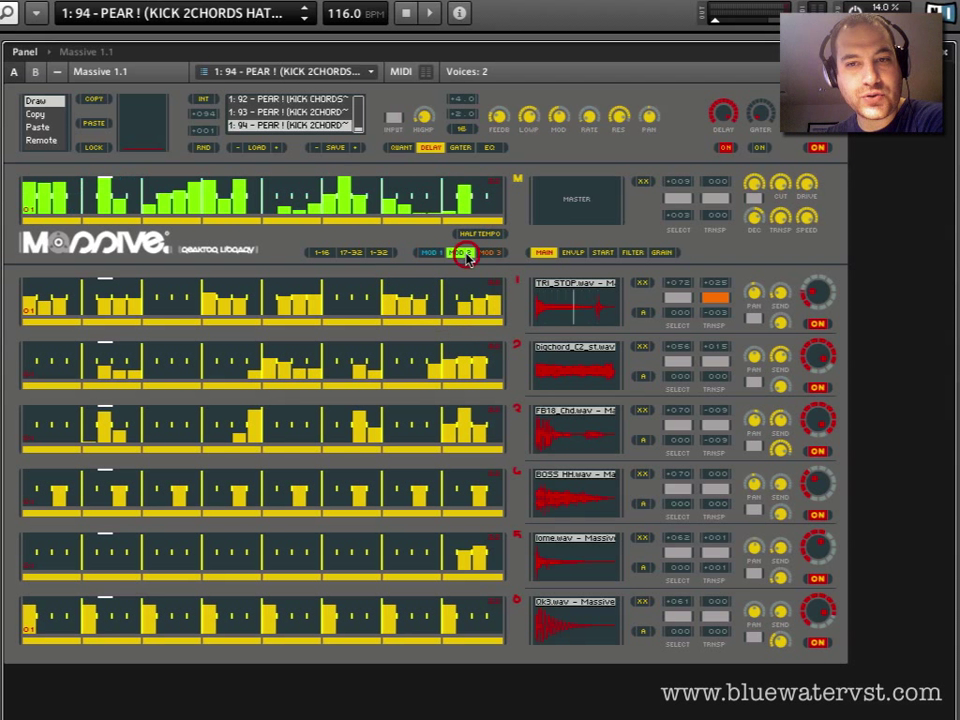
left_click(487, 253)
left_click(432, 253)
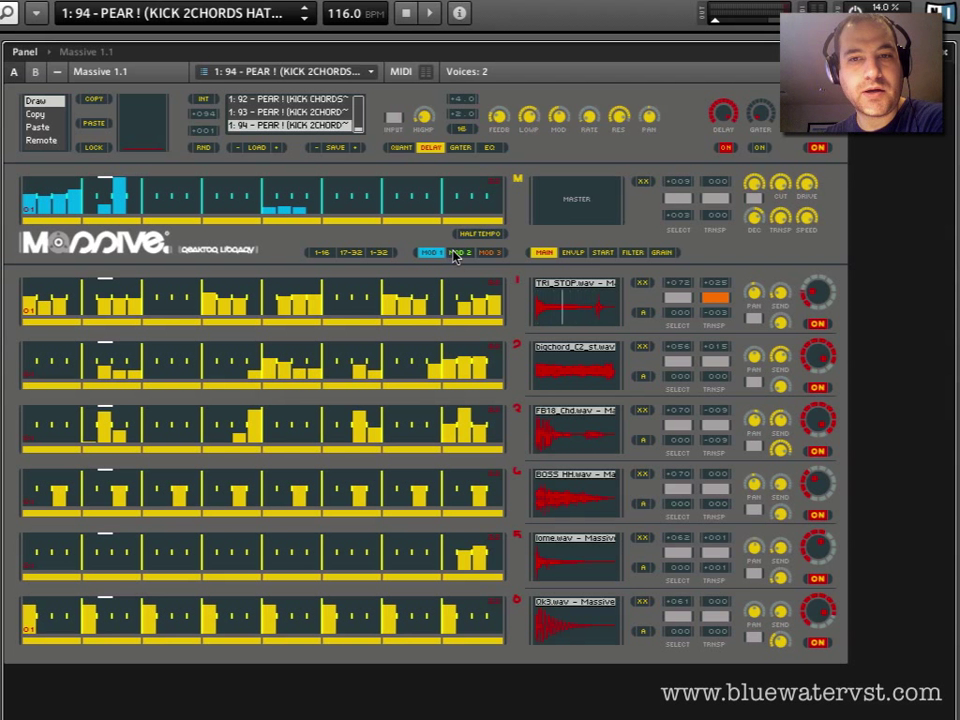
left_click(458, 253)
left_click(484, 254)
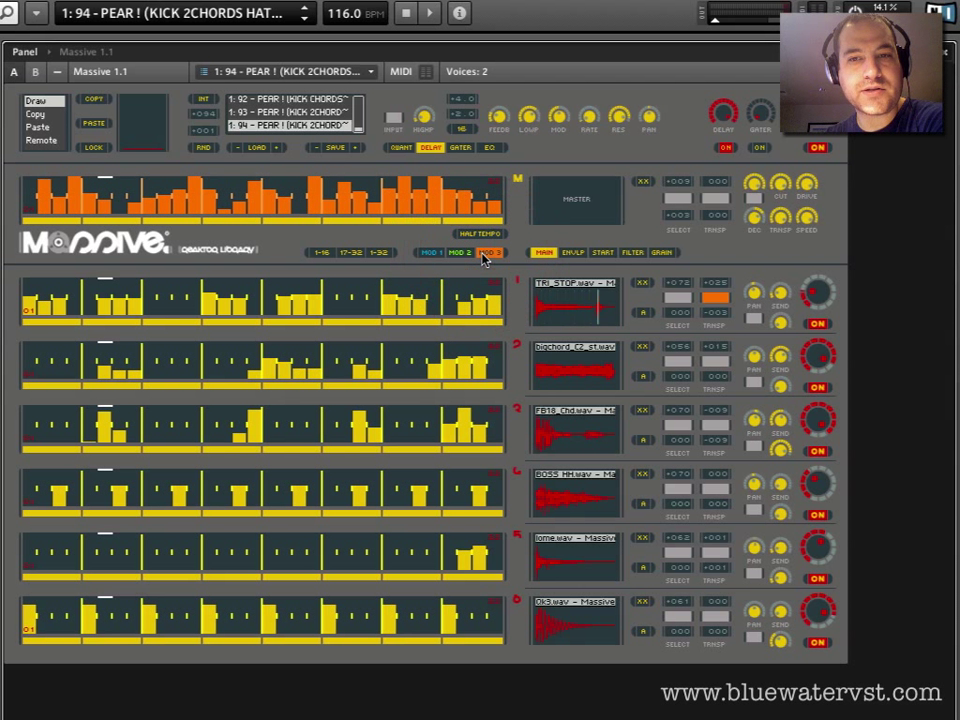
Redraw the bar heights of several steps within the first eight steps of the Mod 3 pattern.
left_click(124, 195)
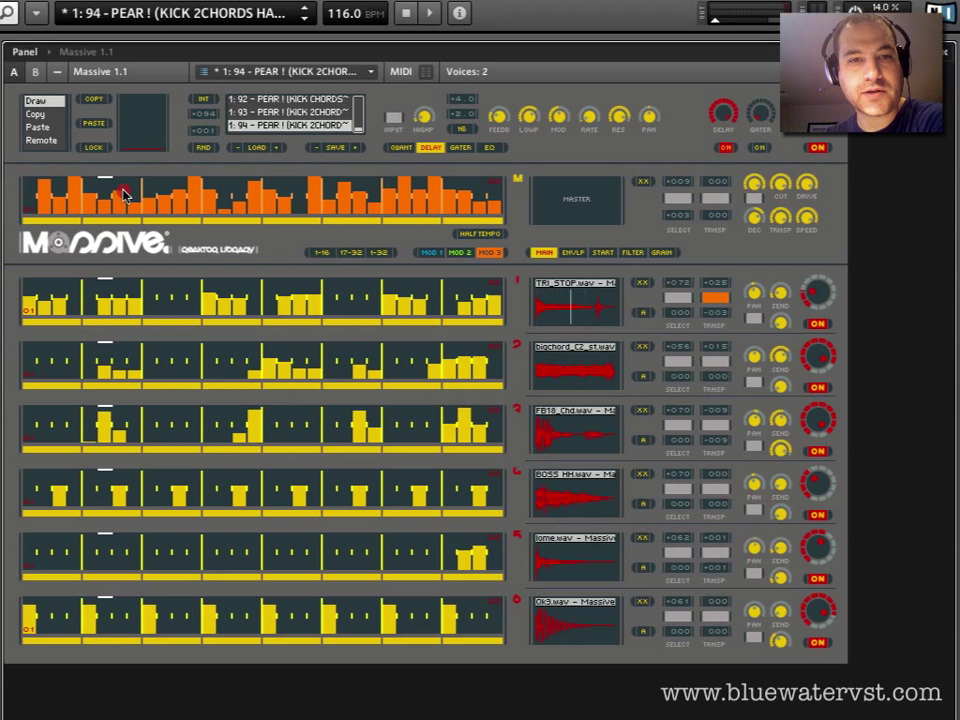
left_click(65, 194)
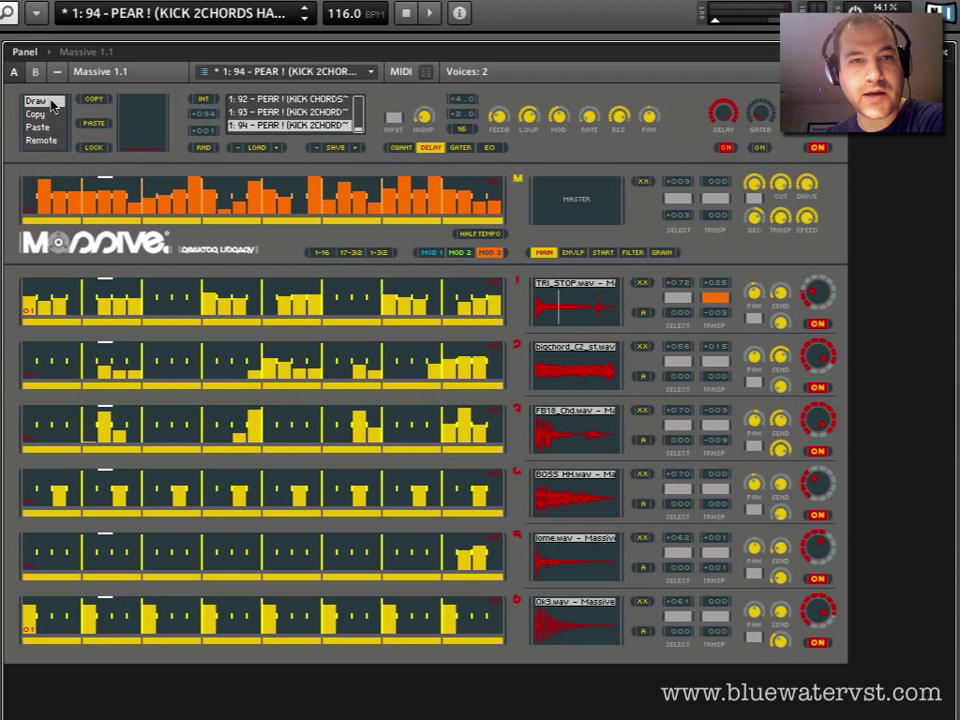
left_click(92, 205)
left_click(118, 202)
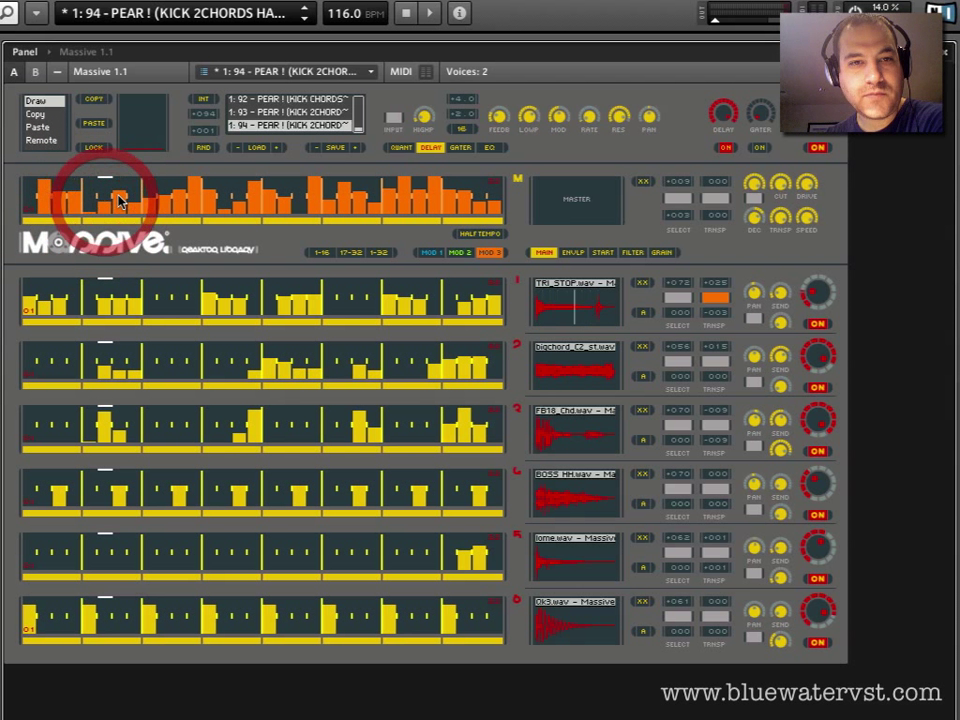
left_click(115, 196)
left_click(32, 190)
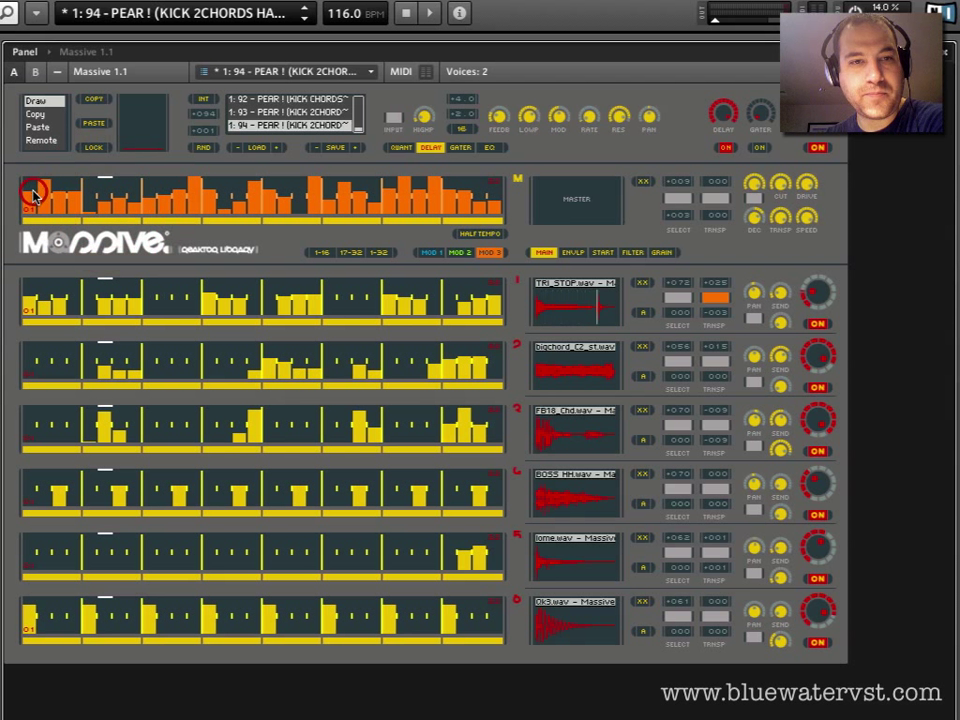
left_click(440, 254)
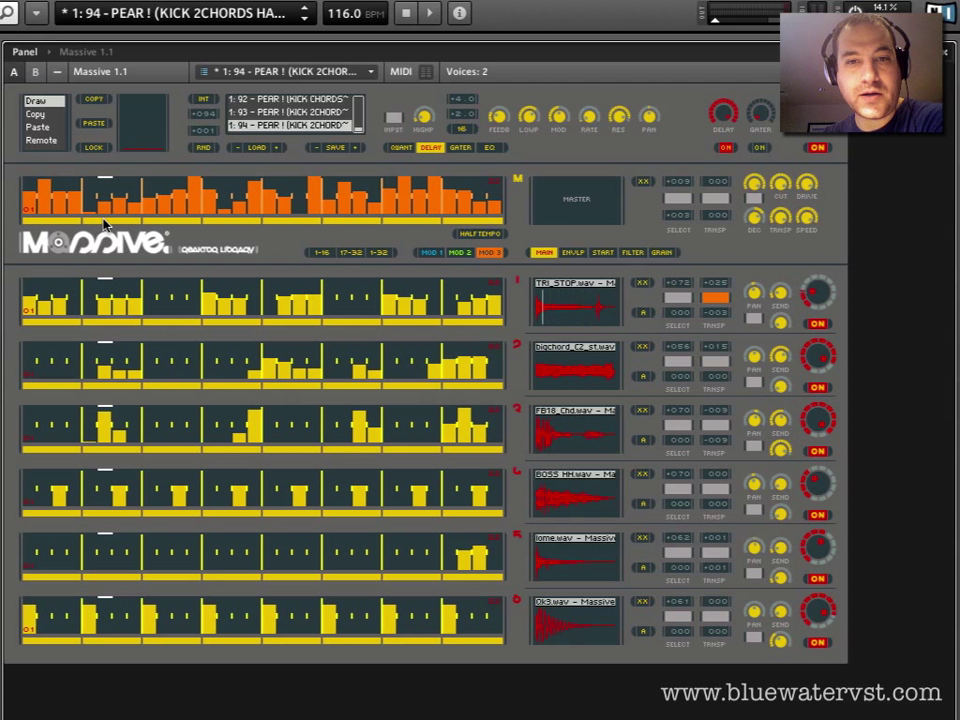
Try the 1-16 and 17-32 pattern ranges on the sequencer and return it to the full 1-32 range.
left_click(319, 252)
left_click(351, 254)
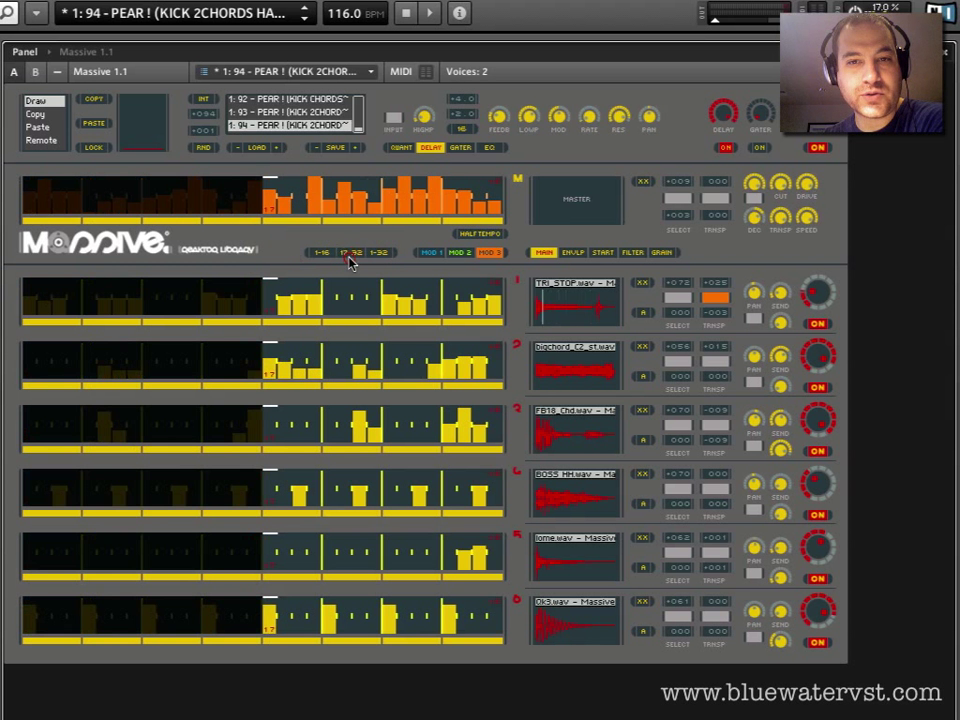
left_click(379, 253)
left_click(353, 254)
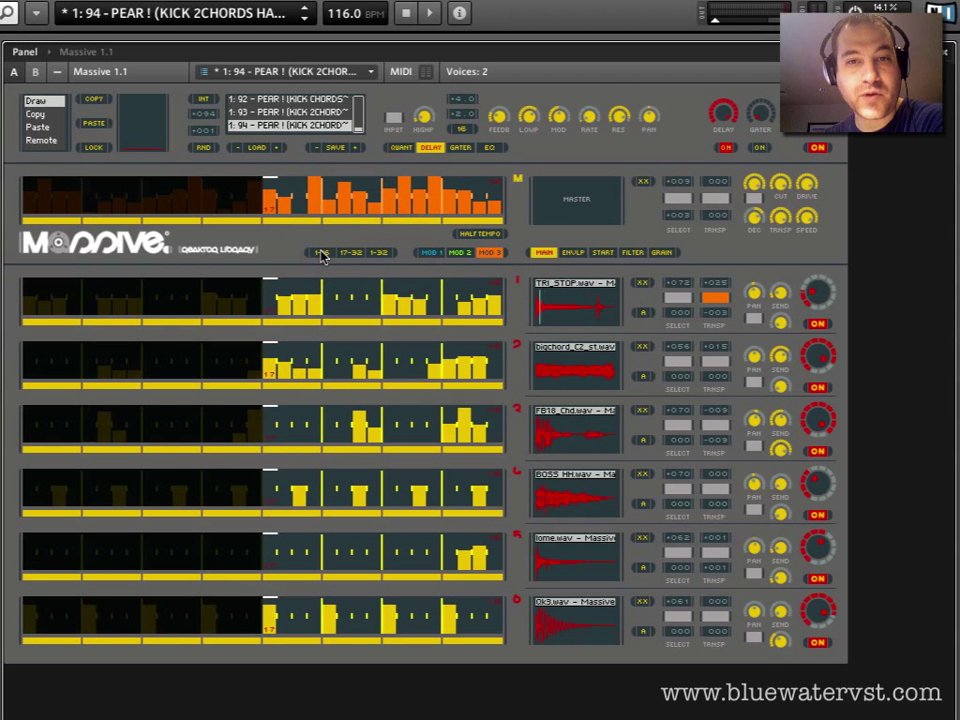
left_click(320, 253)
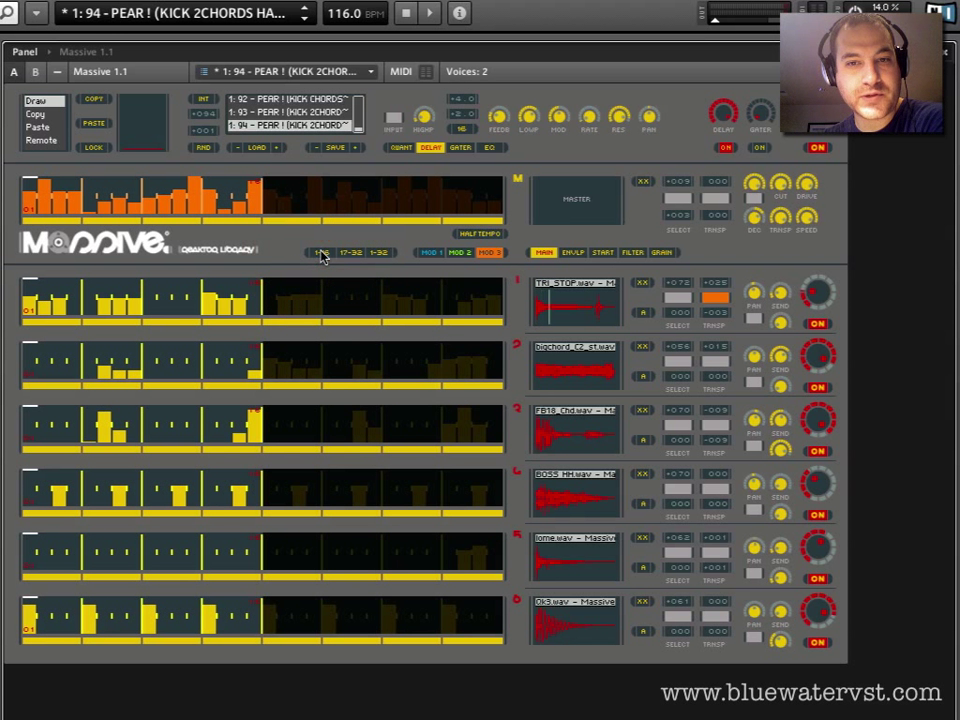
left_click(351, 253)
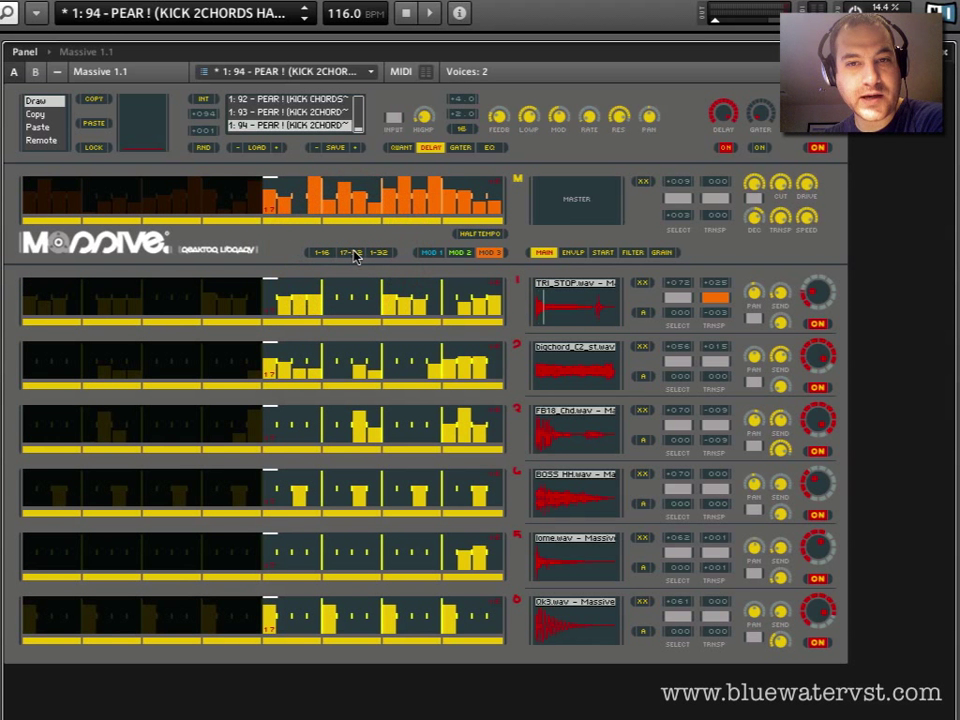
left_click(376, 253)
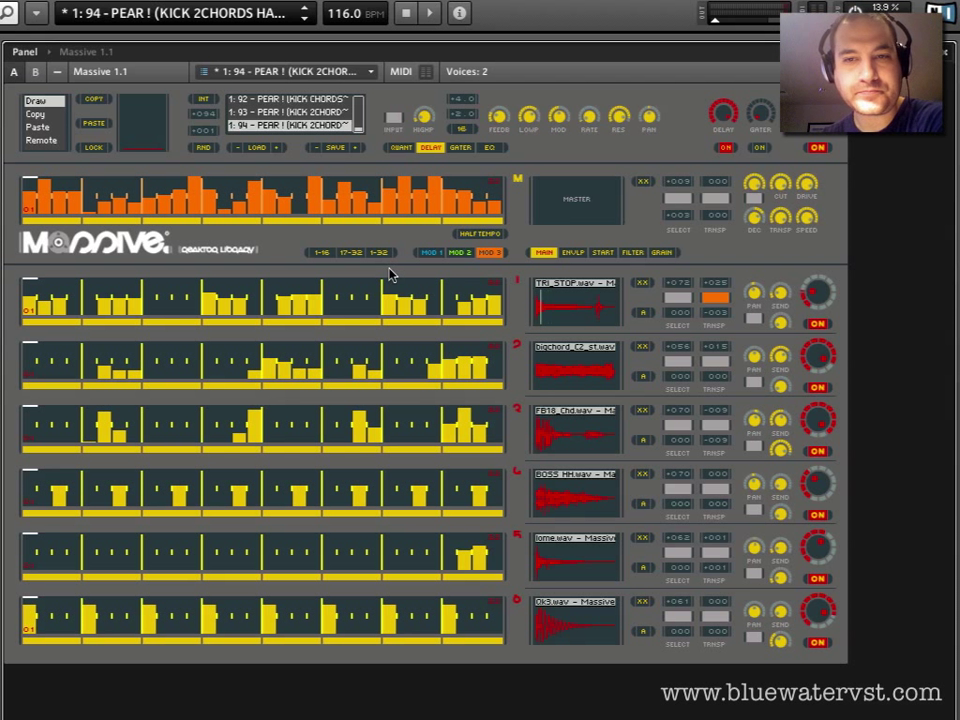
Toggle Halftempo on and back off, and cycle through the Mod 1, Mod 2 and Mod 3 patterns.
left_click(491, 238)
left_click(487, 235)
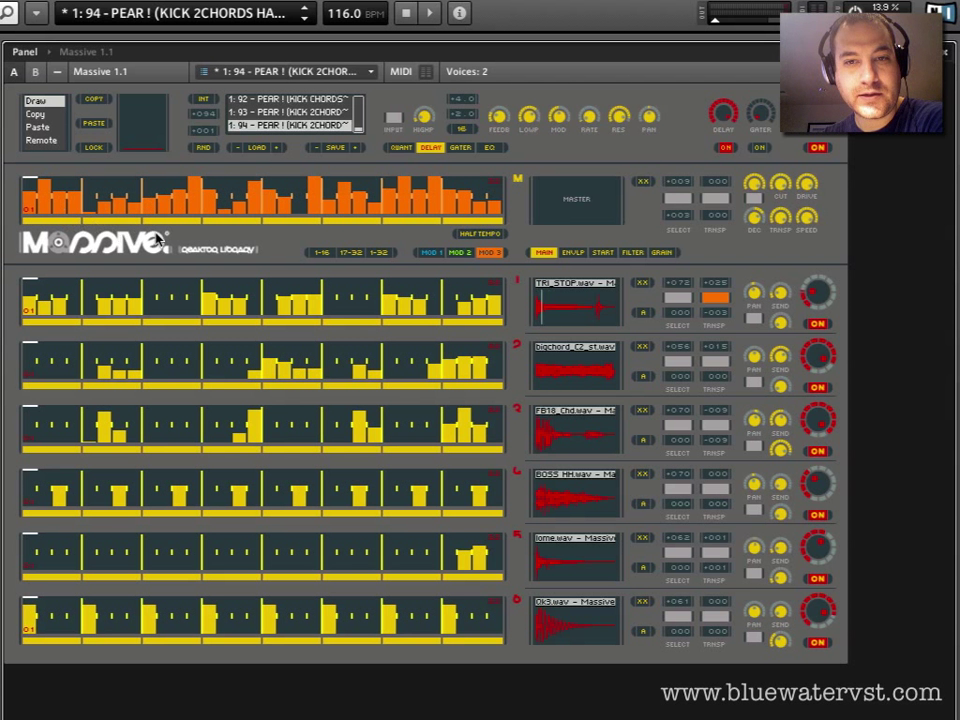
left_click(458, 252)
left_click(431, 252)
left_click(458, 252)
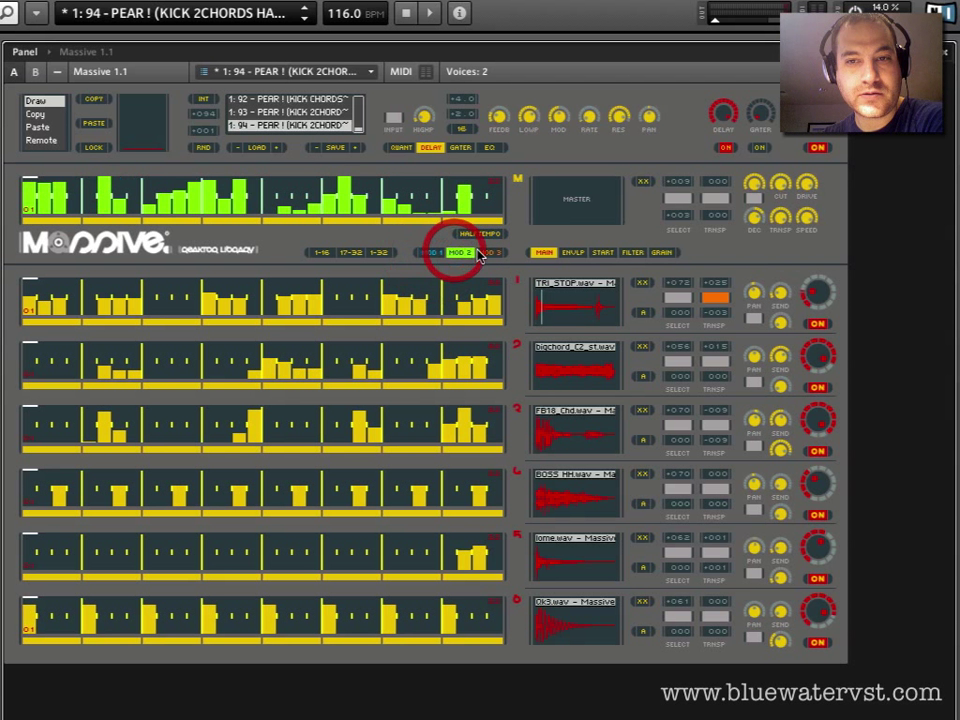
left_click(487, 252)
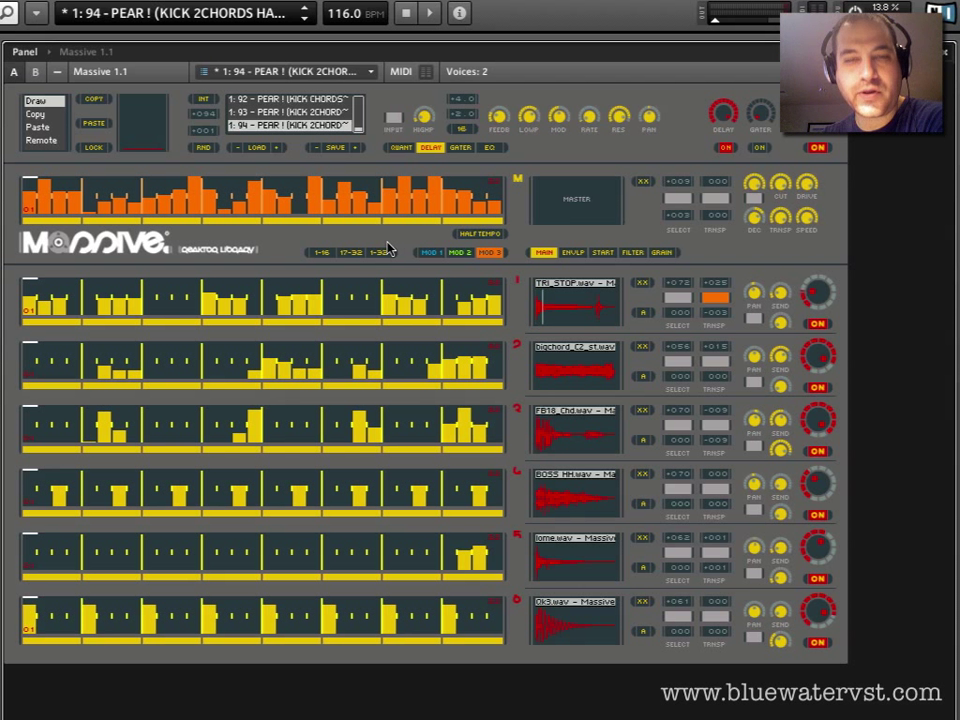
Turn off tracks 1, 2, 3, 5 and 6 so only track 4 stays active, and play the sequence.
left_click(817, 324)
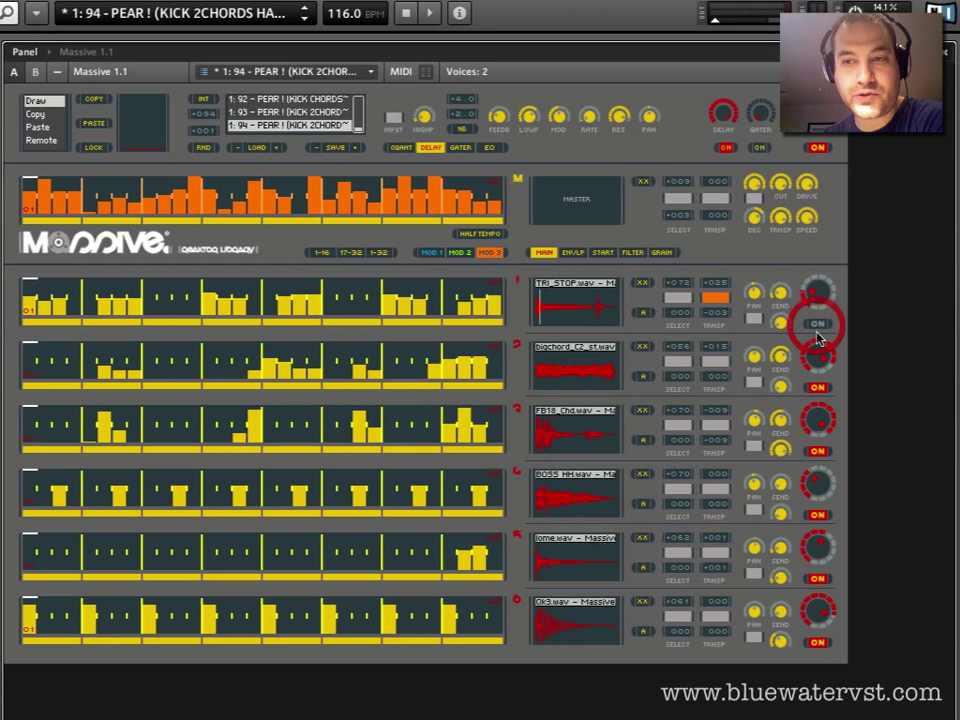
left_click(817, 387)
left_click(817, 451)
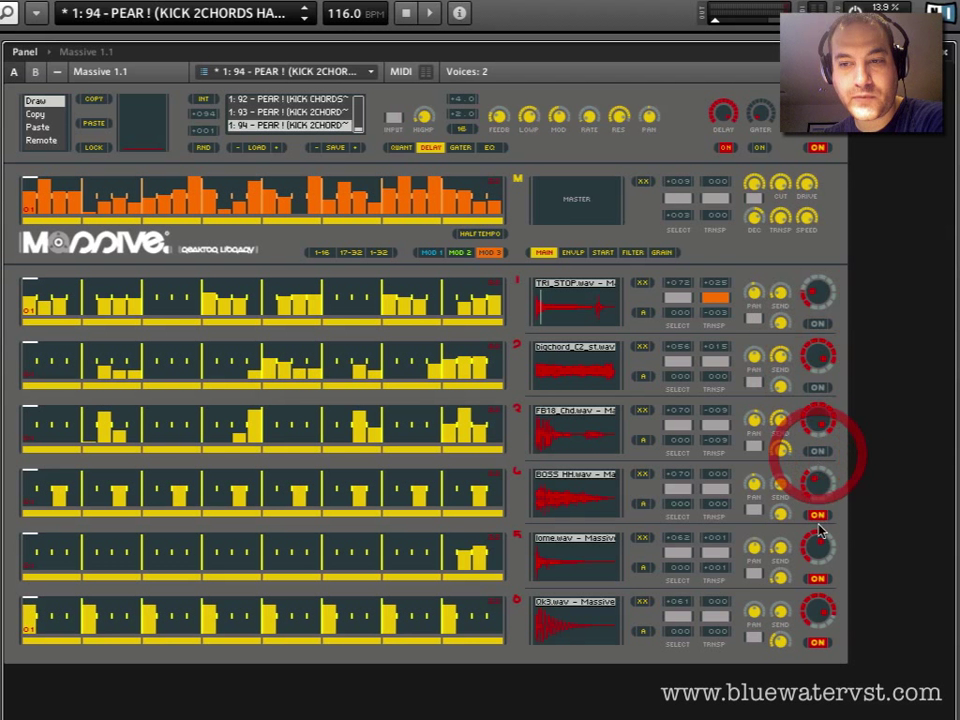
left_click(817, 578)
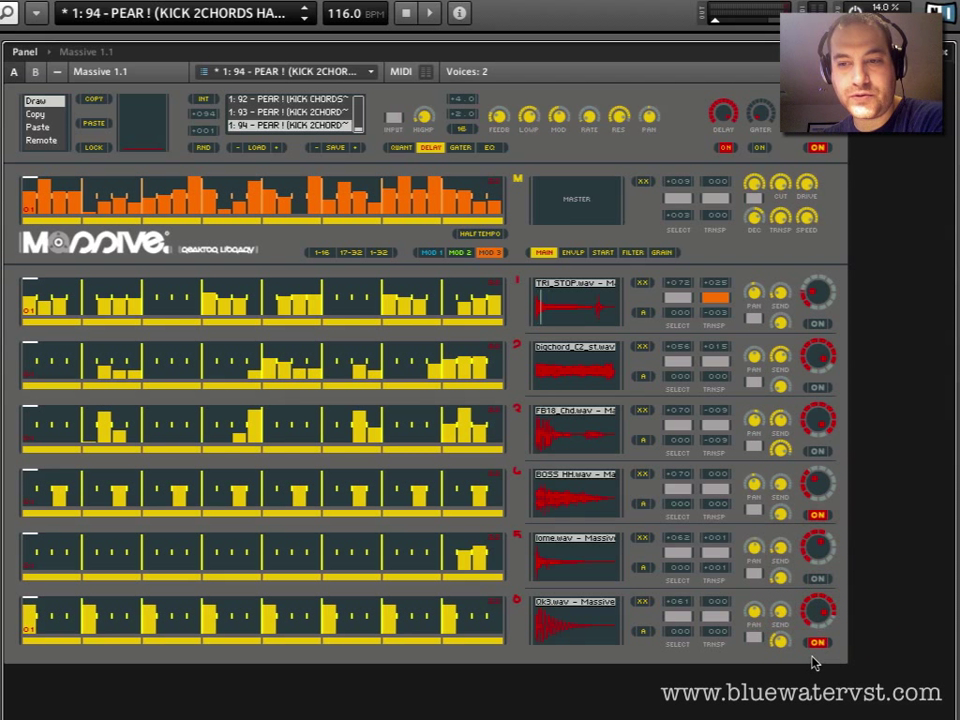
left_click(817, 643)
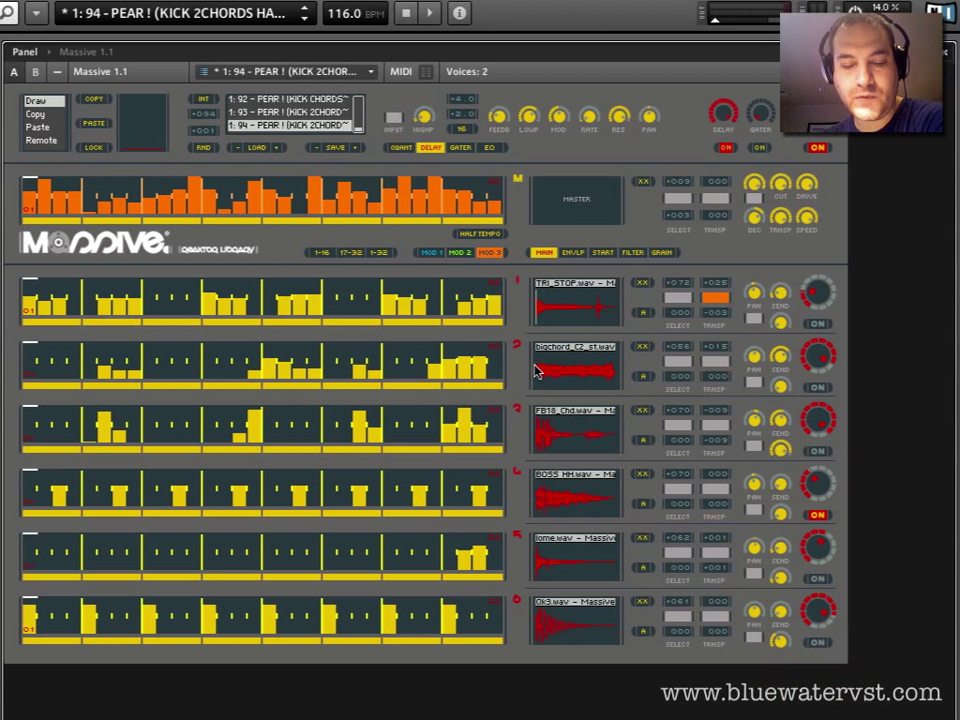
key("space")
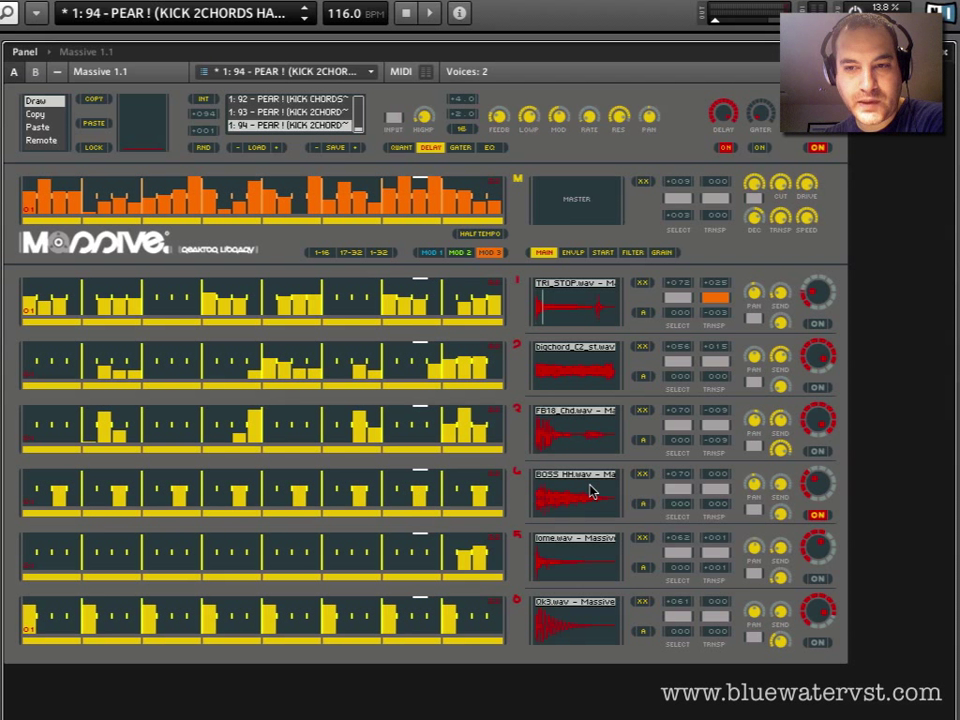
Show the Mod 2 pattern and switch the info hints on and back off.
left_click(449, 254)
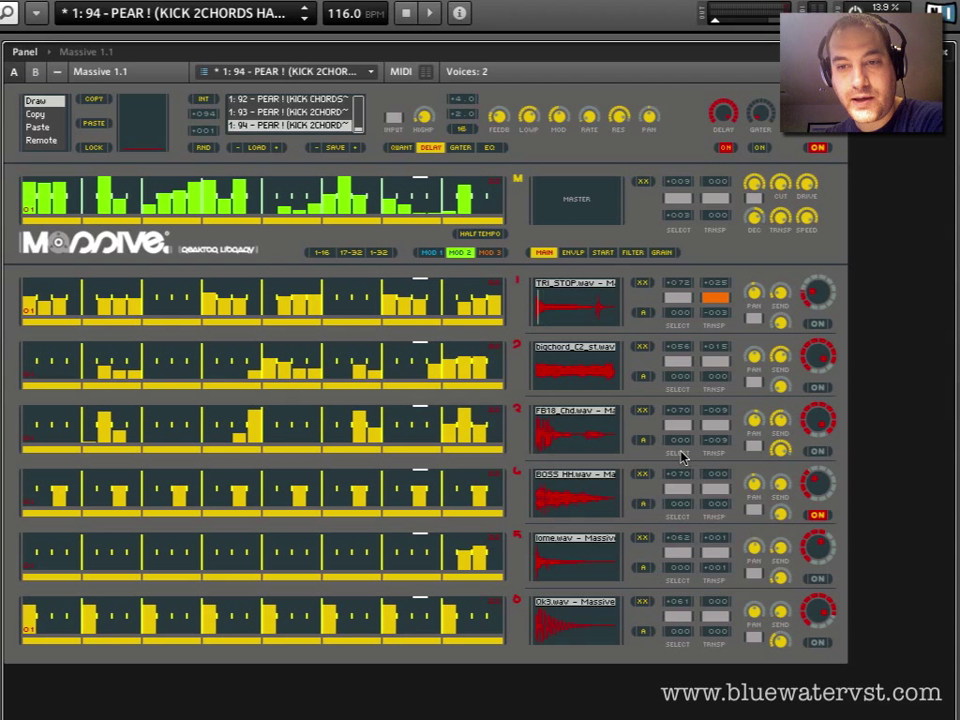
left_click(457, 13)
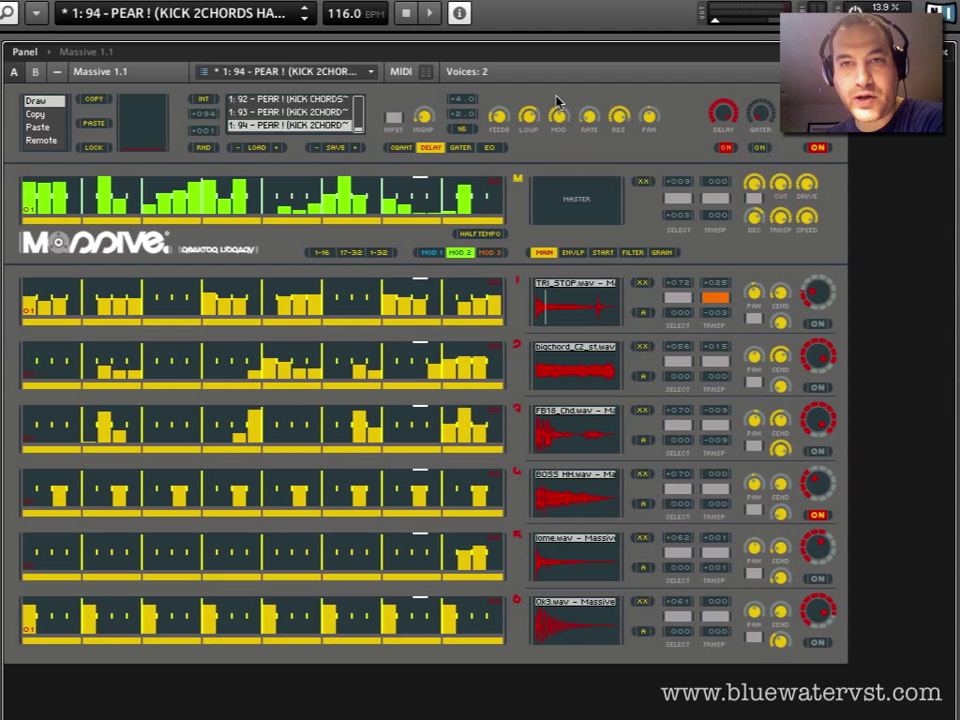
left_click(458, 13)
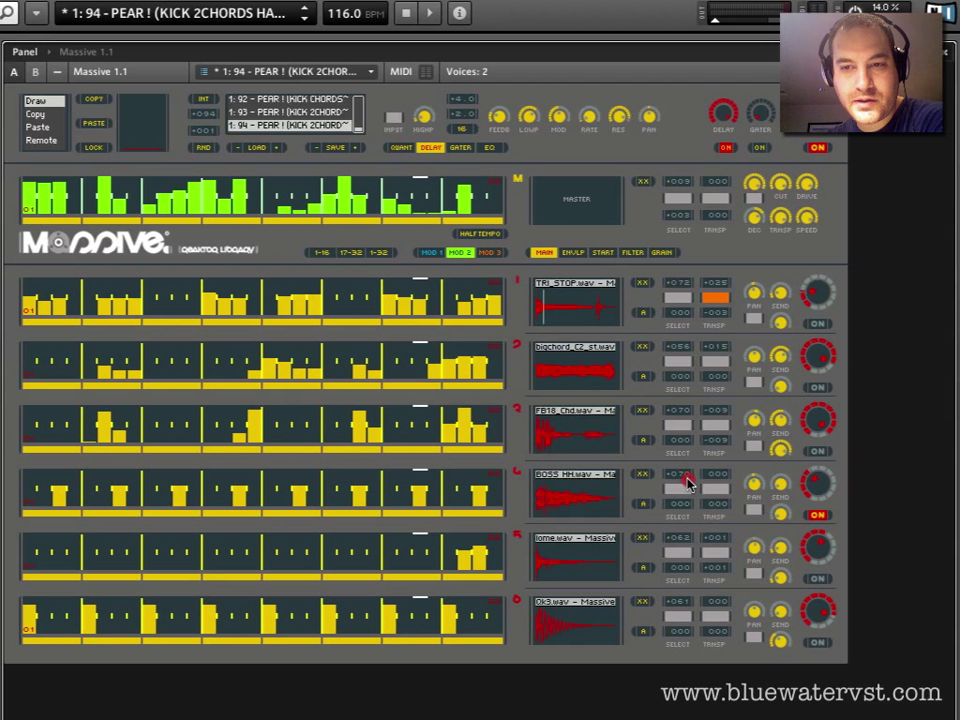
Audition neighbouring samples such as CLRIDE01.wav on track 4, and return its sample select value to 70.
left_click_drag(687, 481, 684, 489)
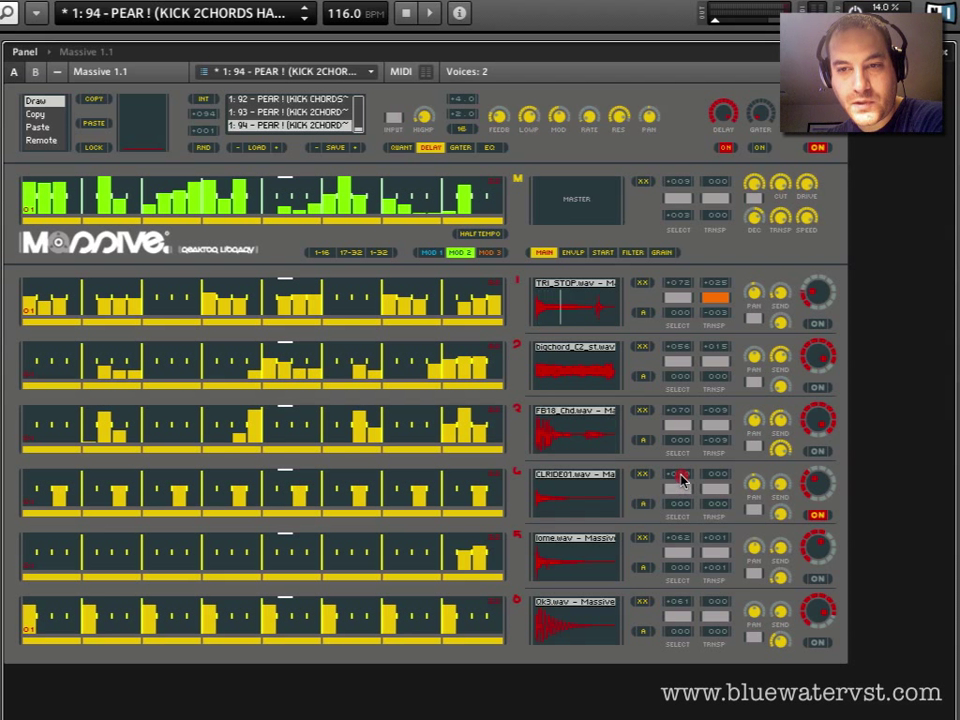
left_click(680, 478)
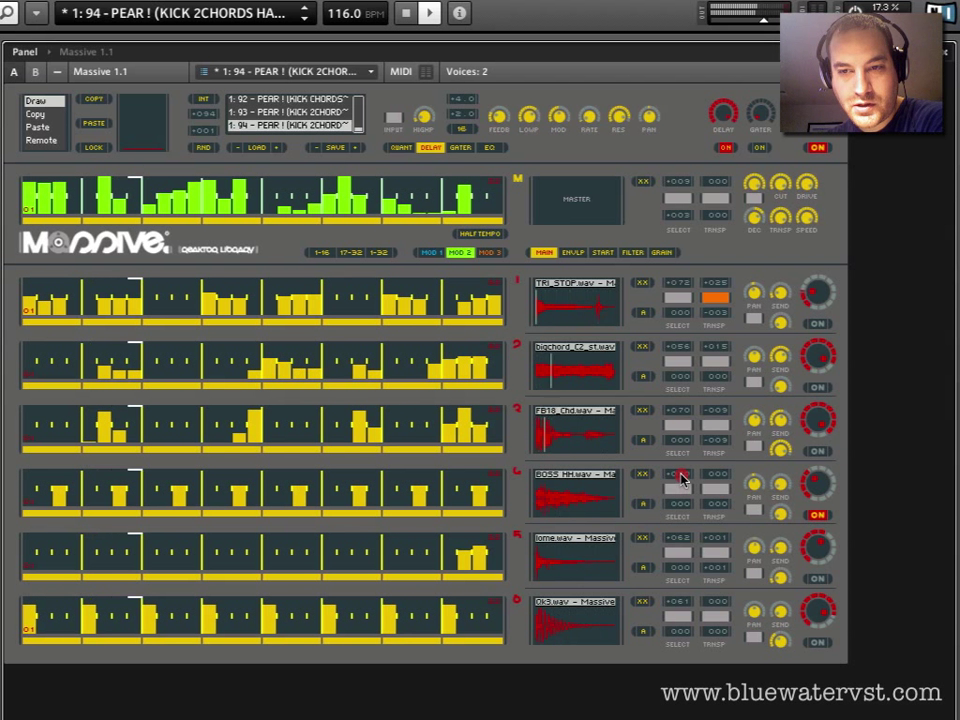
left_click(680, 478)
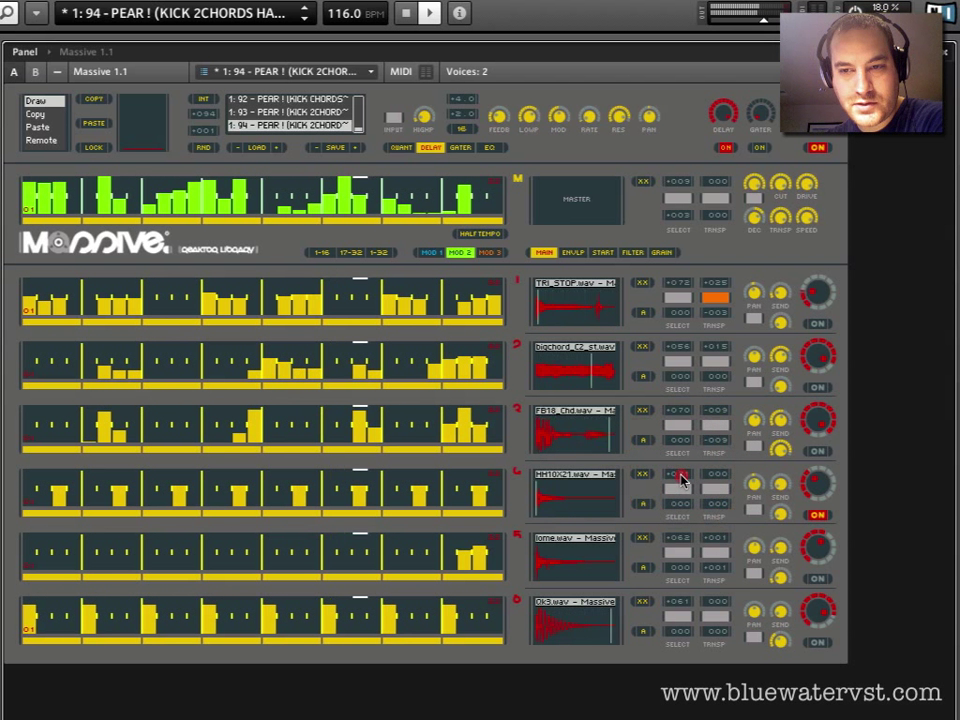
left_click(680, 478)
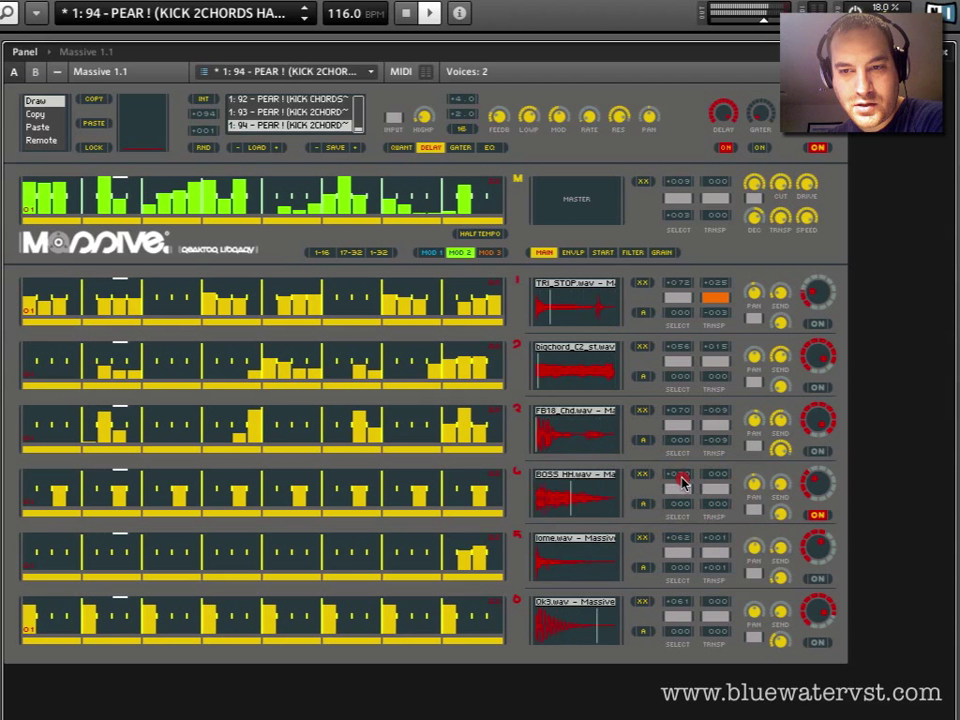
left_click(682, 480)
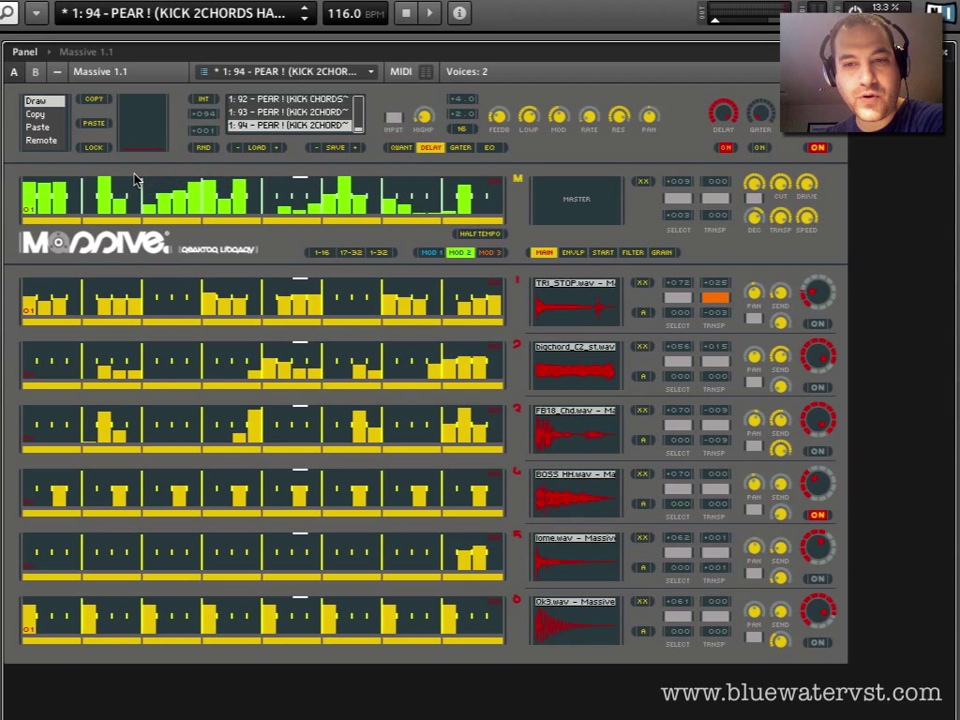
Assign Mod 2 to track 4's sample select with a modulation amount of 12, and play the result.
left_click(676, 490)
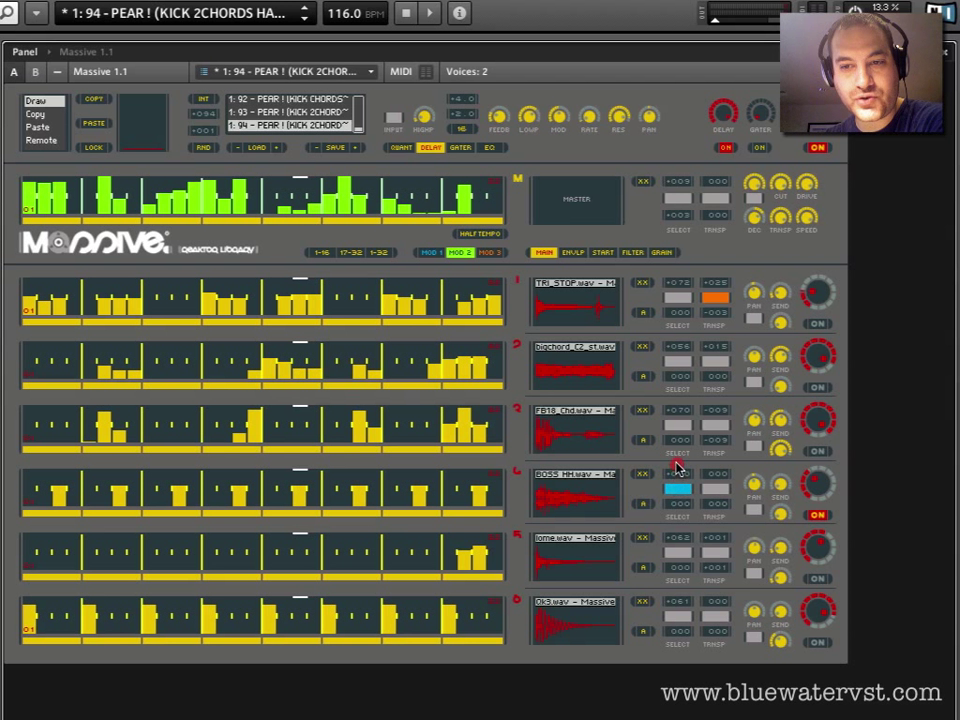
left_click_drag(676, 467, 677, 454)
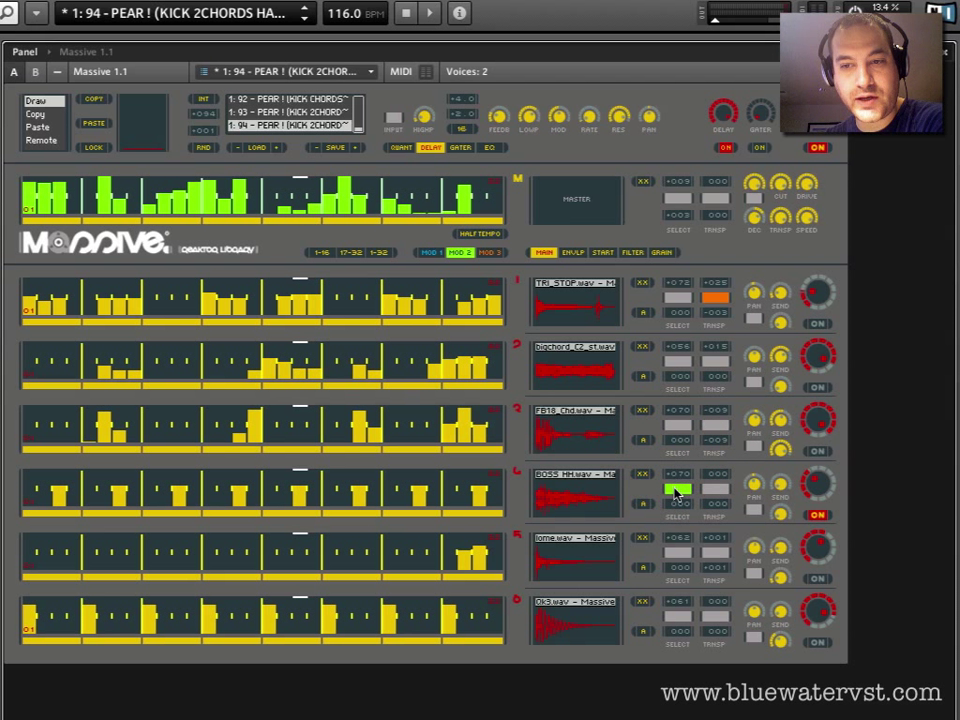
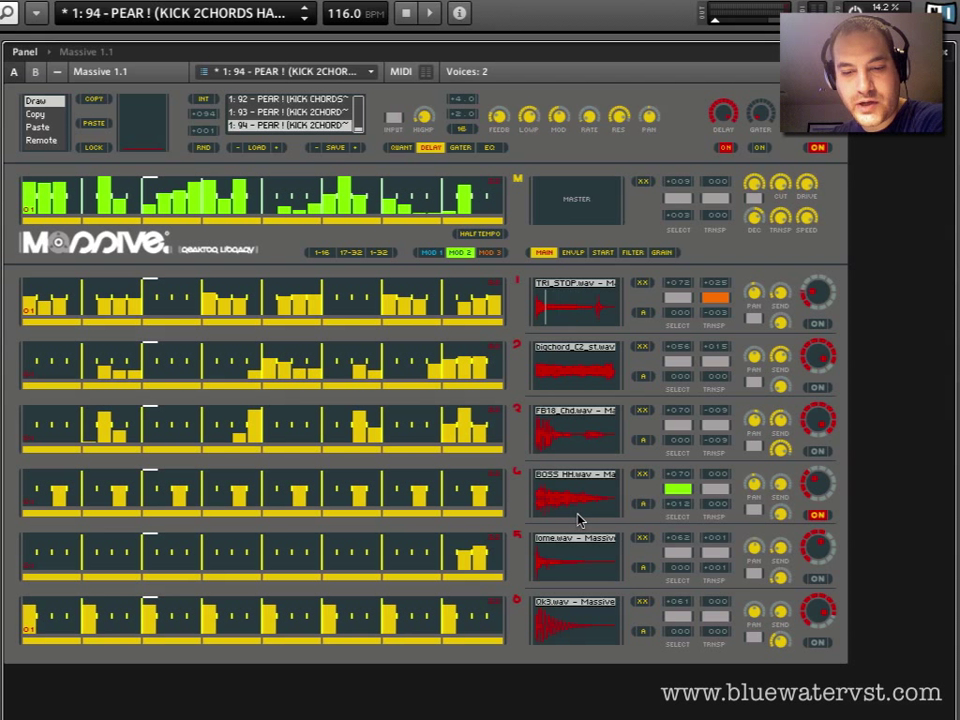
scroll(577, 518, "down", 1)
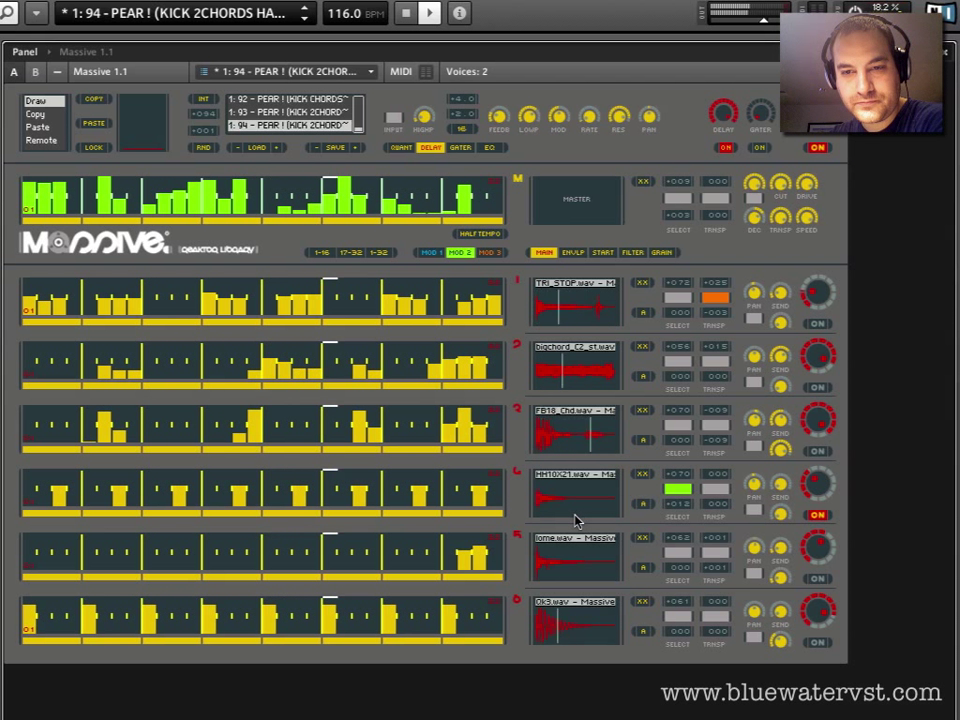
scroll(576, 518, "down", 2)
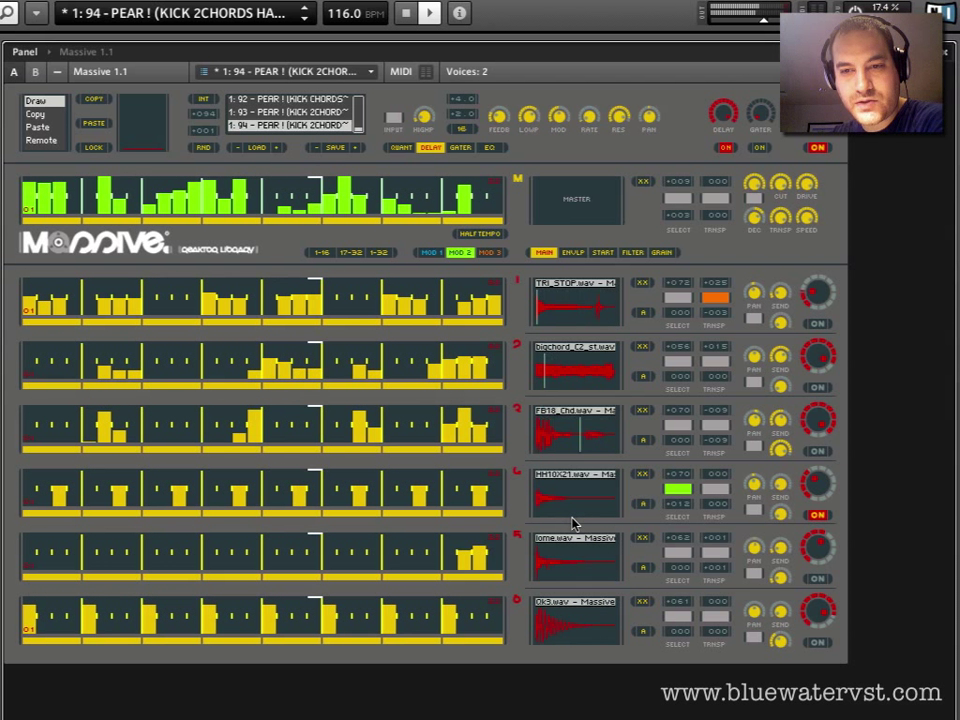
scroll(575, 523, "down", 2)
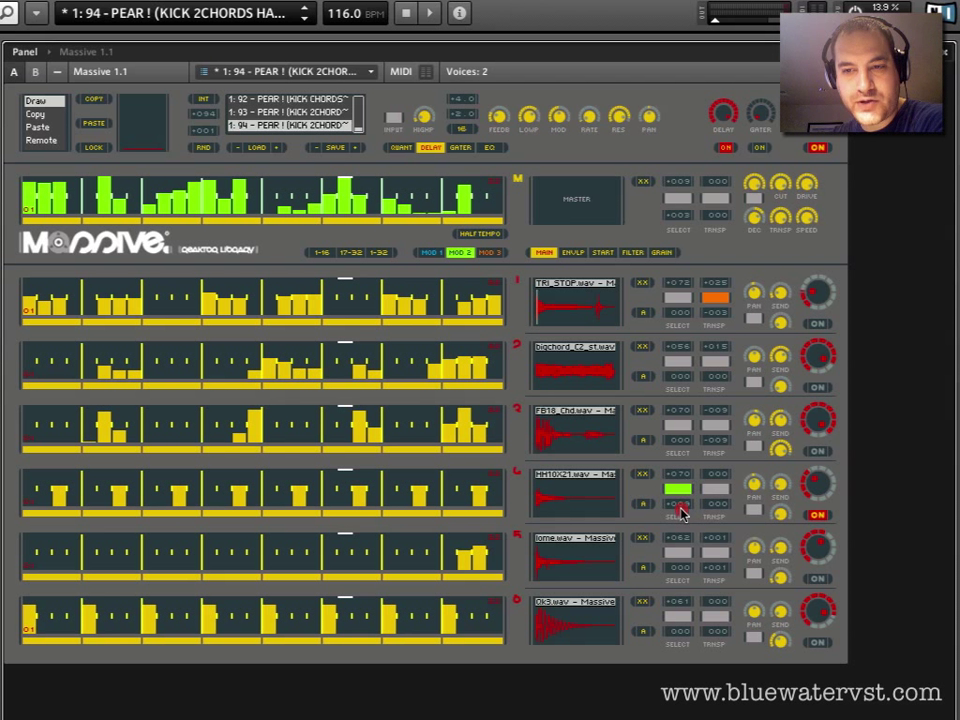
Audition a modulation amount of 3 on track 4's sample select, set the amount to -6, and play the result.
mouse_move(680, 517)
left_mouse_down()
mouse_move(735, 508)
mouse_move(686, 517)
left_mouse_up()
key("space")
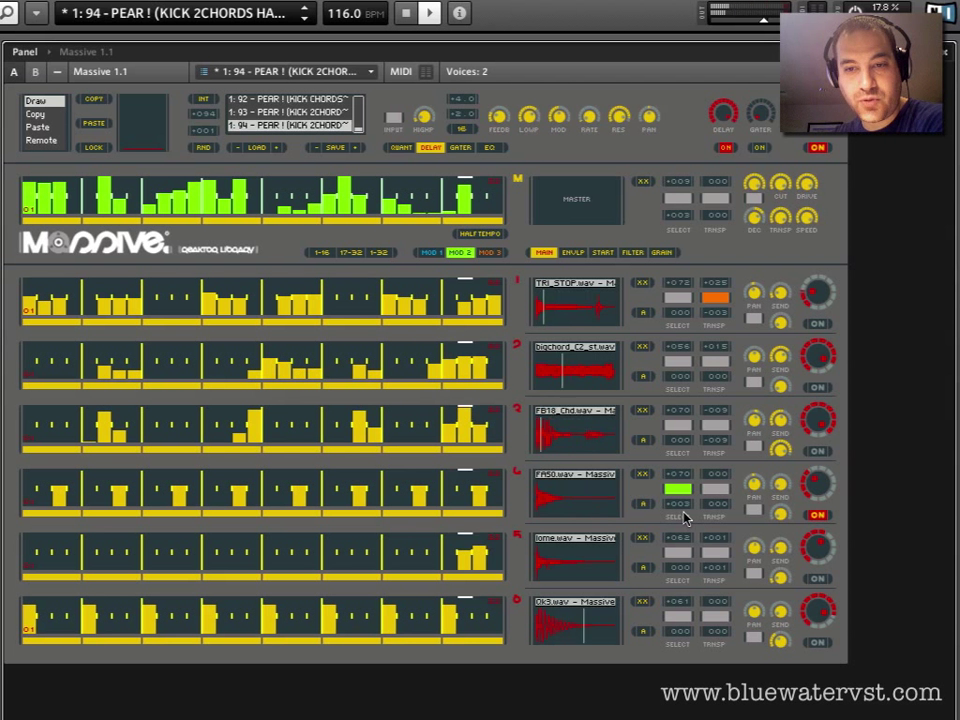
scroll(684, 516, "down", 1)
scroll(684, 516, "up", 1)
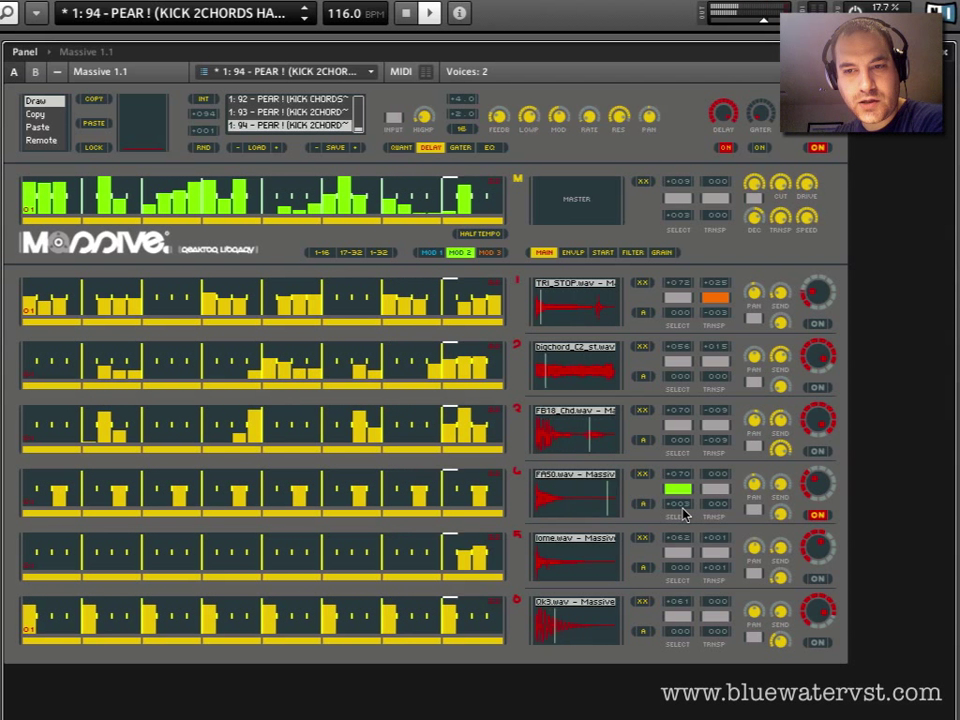
scroll(684, 516, "down", 1)
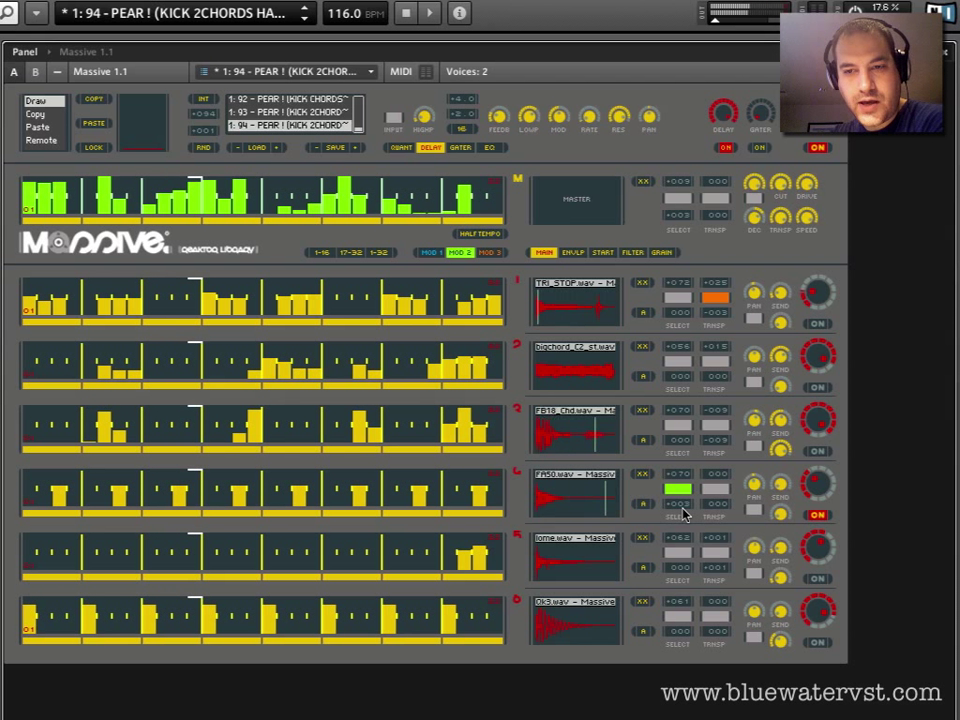
scroll(684, 515, "up", 1)
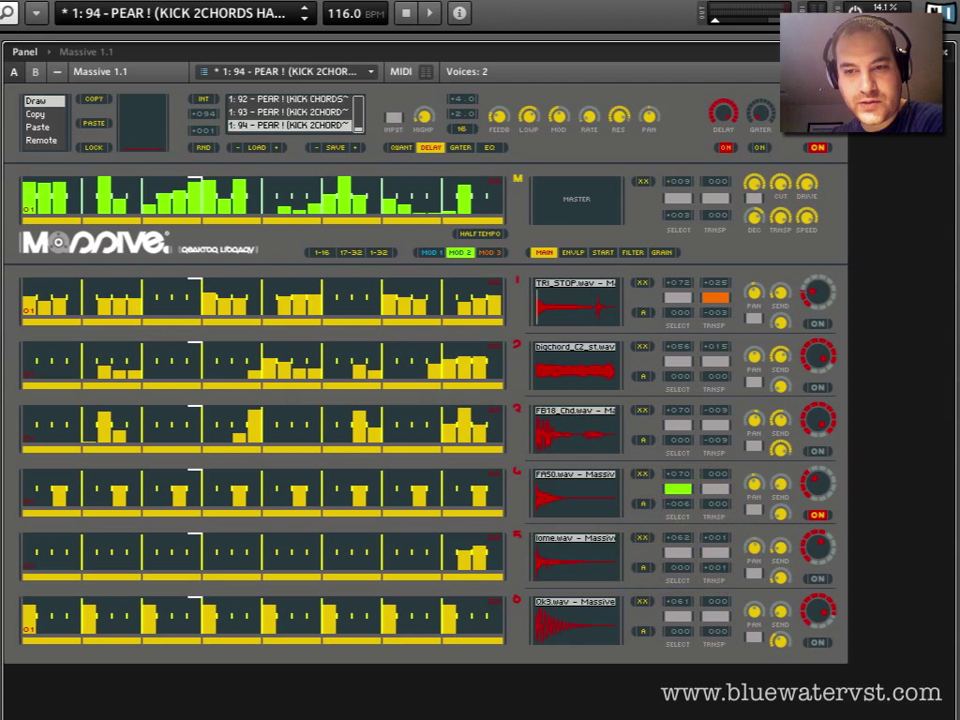
key("space")
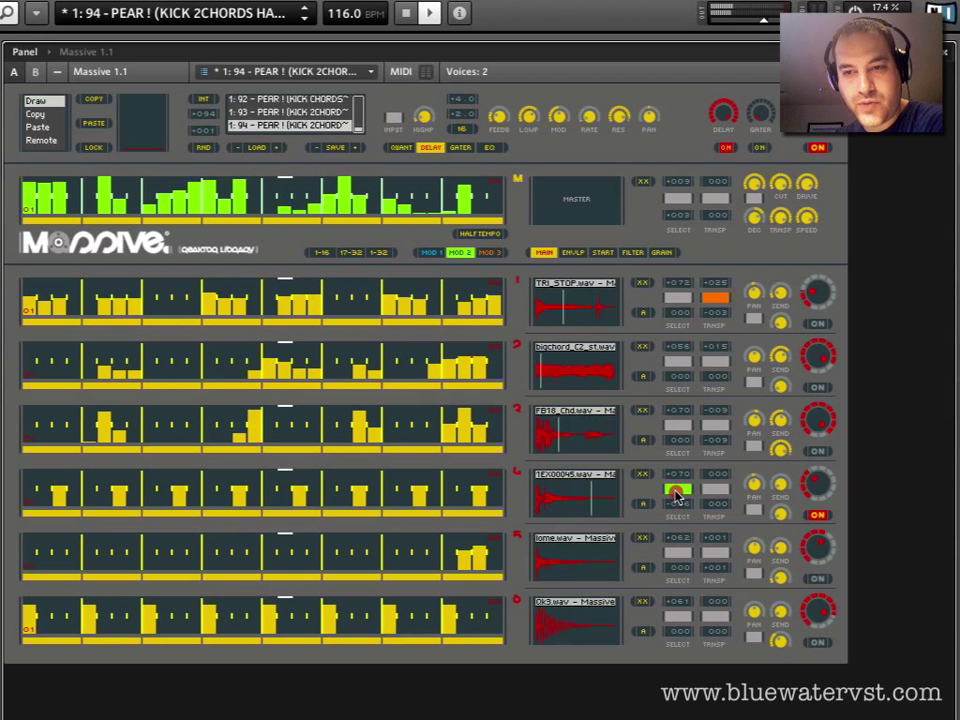
Remove the modulation from track 4's sample select, and audition its transpose at values such as -5 before returning it to 0.
left_click(677, 487)
left_click_drag(677, 480, 668, 528)
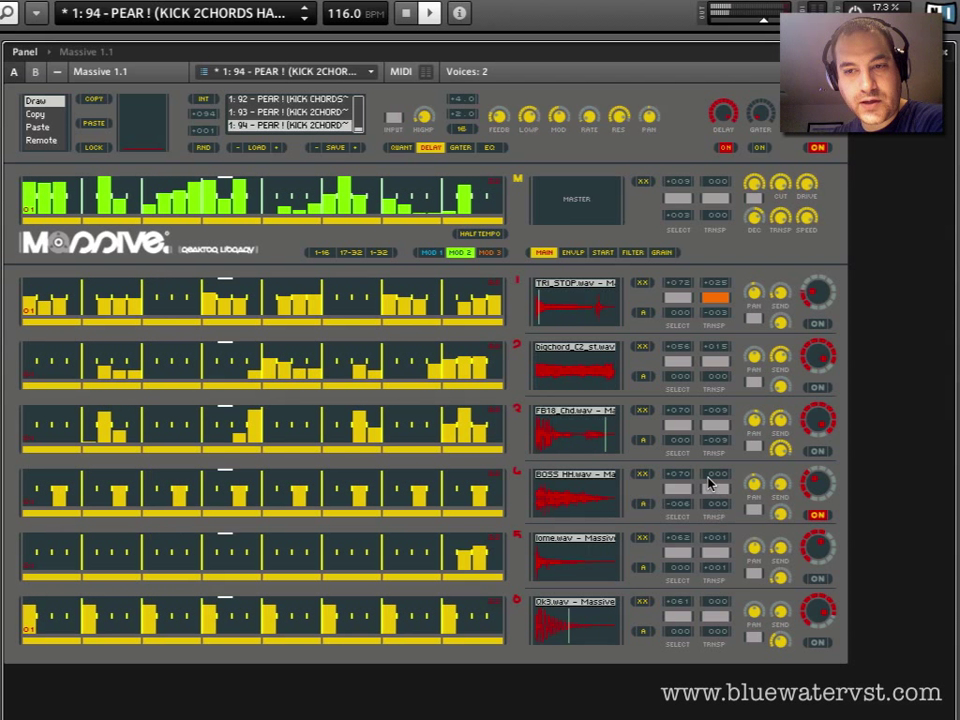
mouse_move(709, 482)
left_mouse_down()
mouse_move(710, 460)
mouse_move(722, 594)
mouse_move(713, 507)
left_mouse_up()
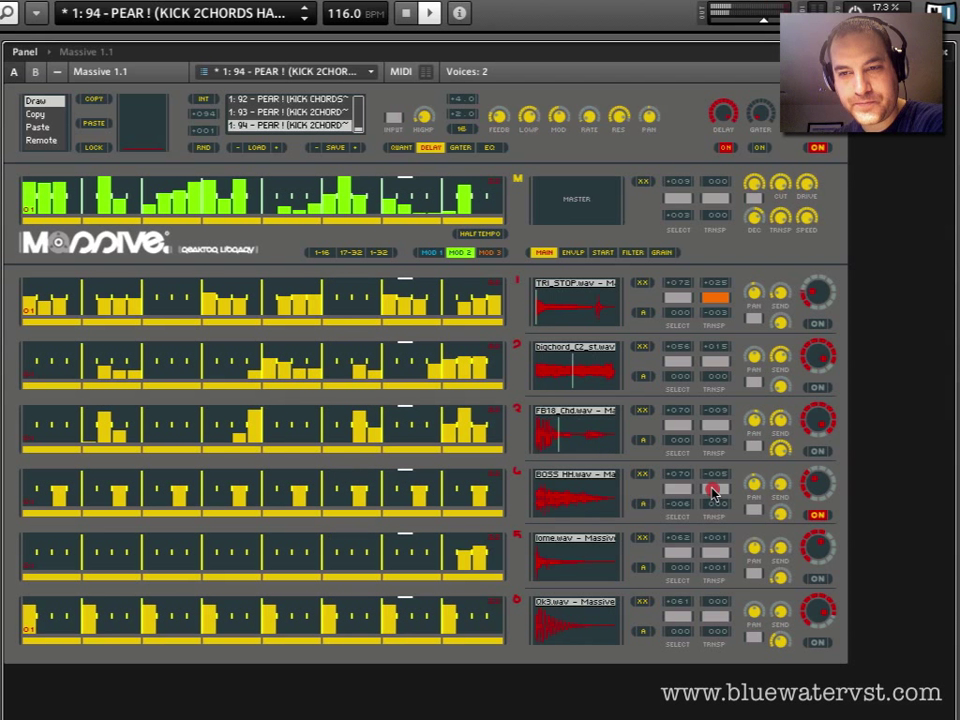
left_click_drag(713, 487, 713, 484)
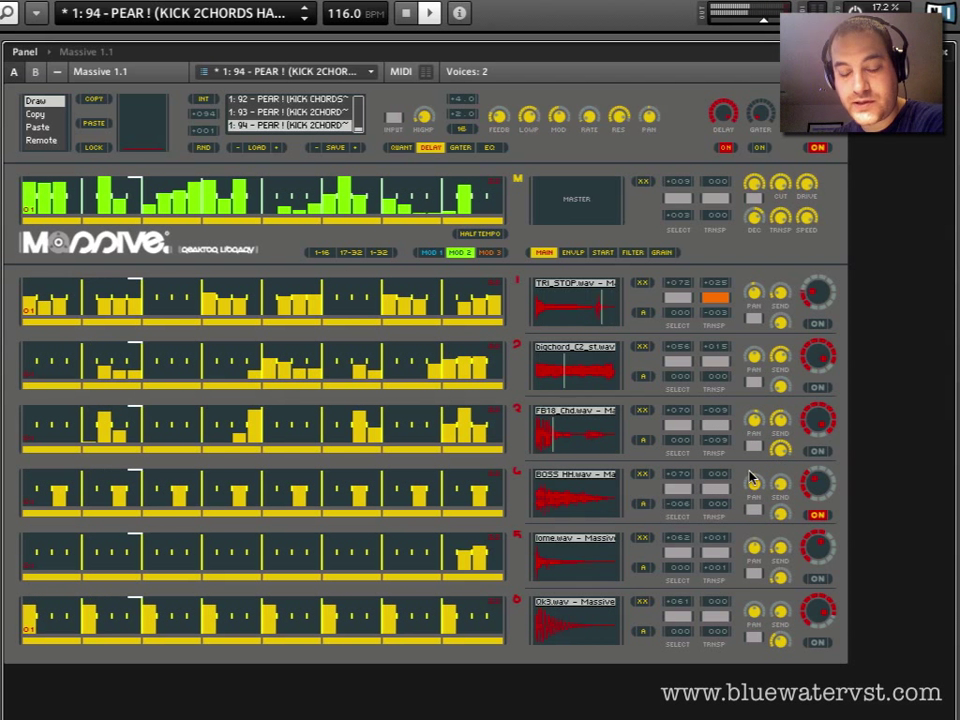
Assign Mod 2 to track 4's transpose and audition modulation amounts such as 4, -21 and -25, ending at -9.
left_click(719, 494)
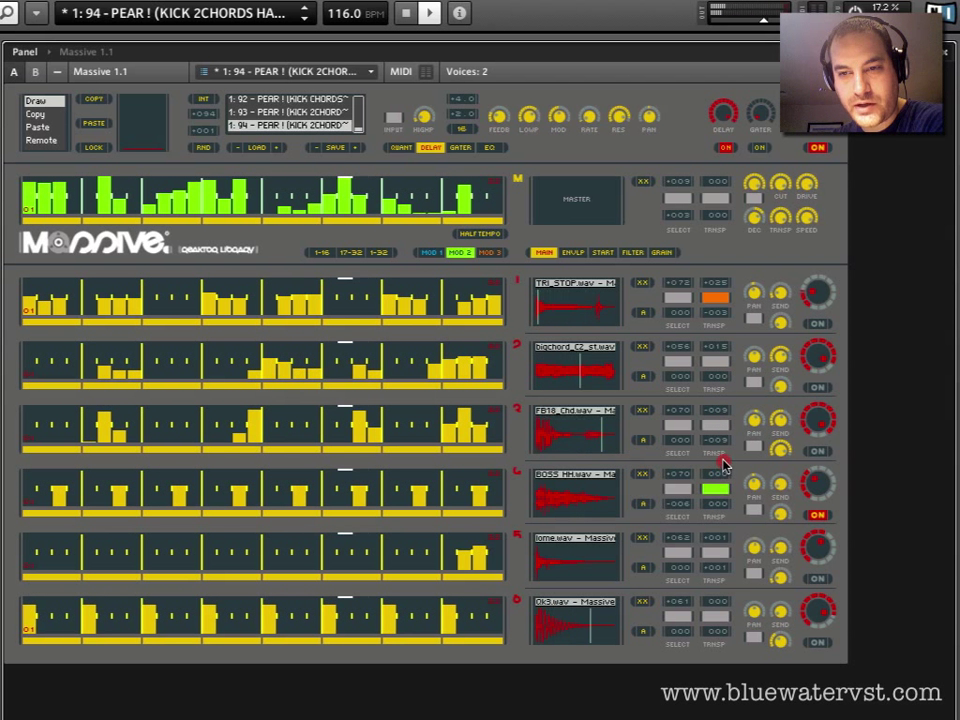
left_click(724, 461)
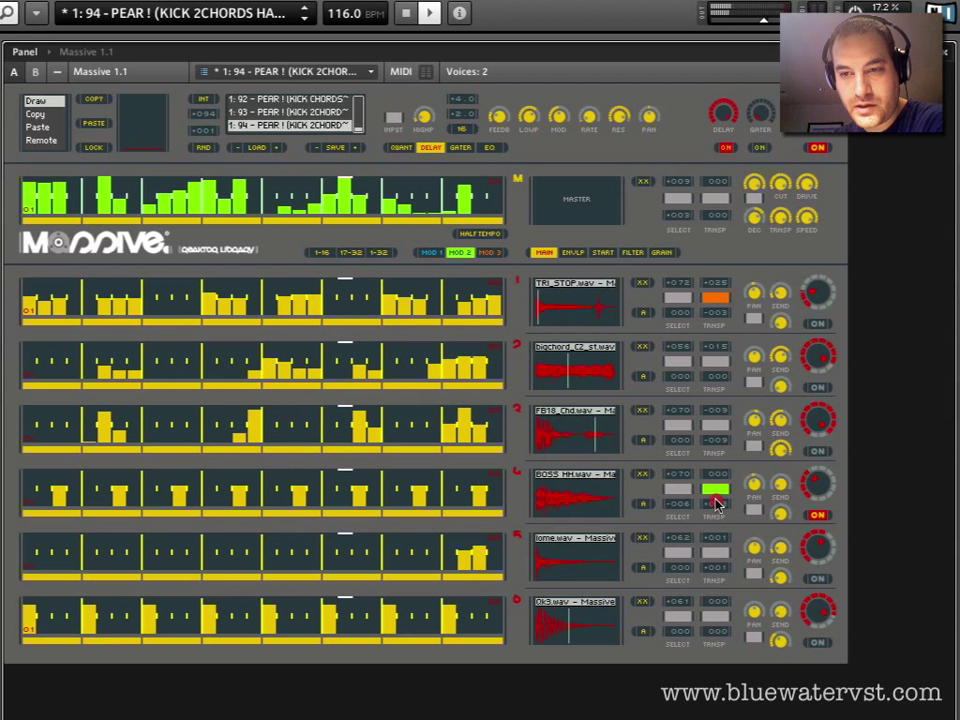
left_click(717, 501)
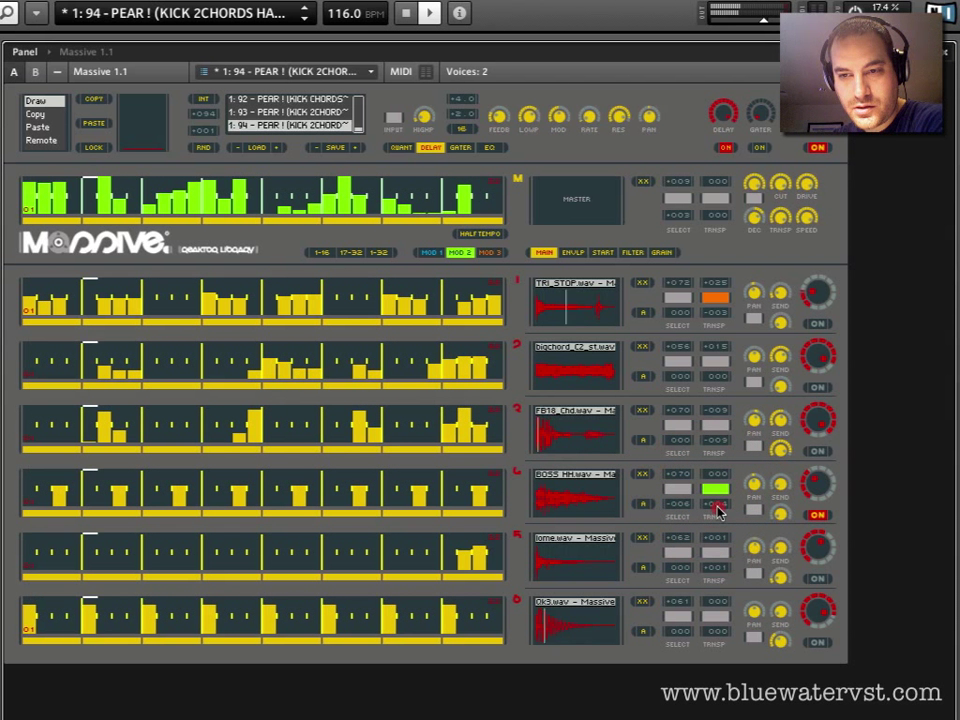
left_click(721, 502)
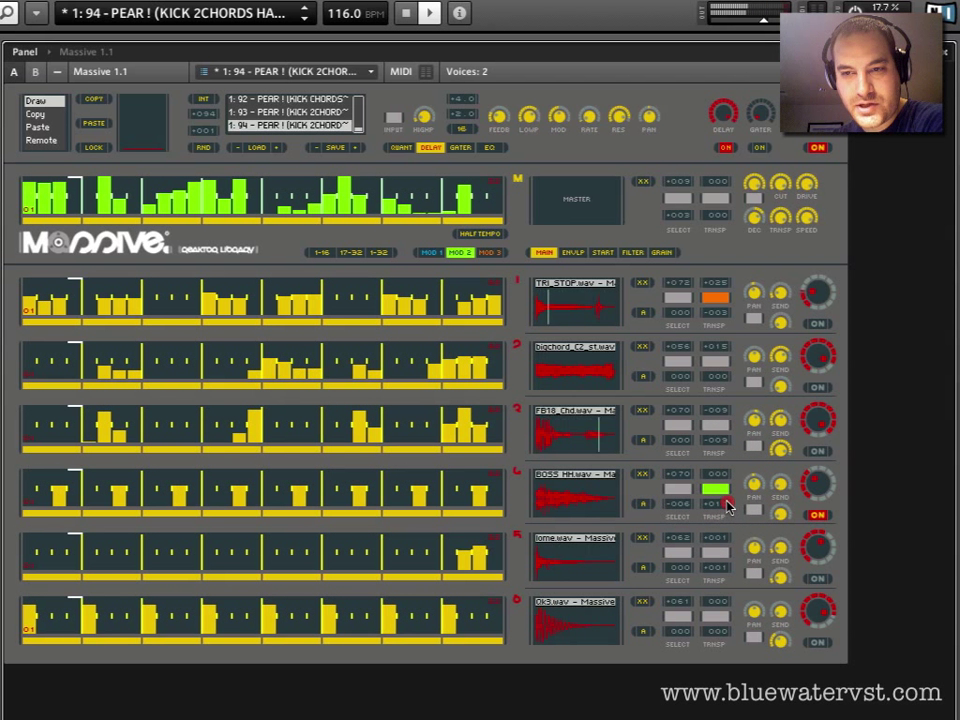
left_click(727, 508)
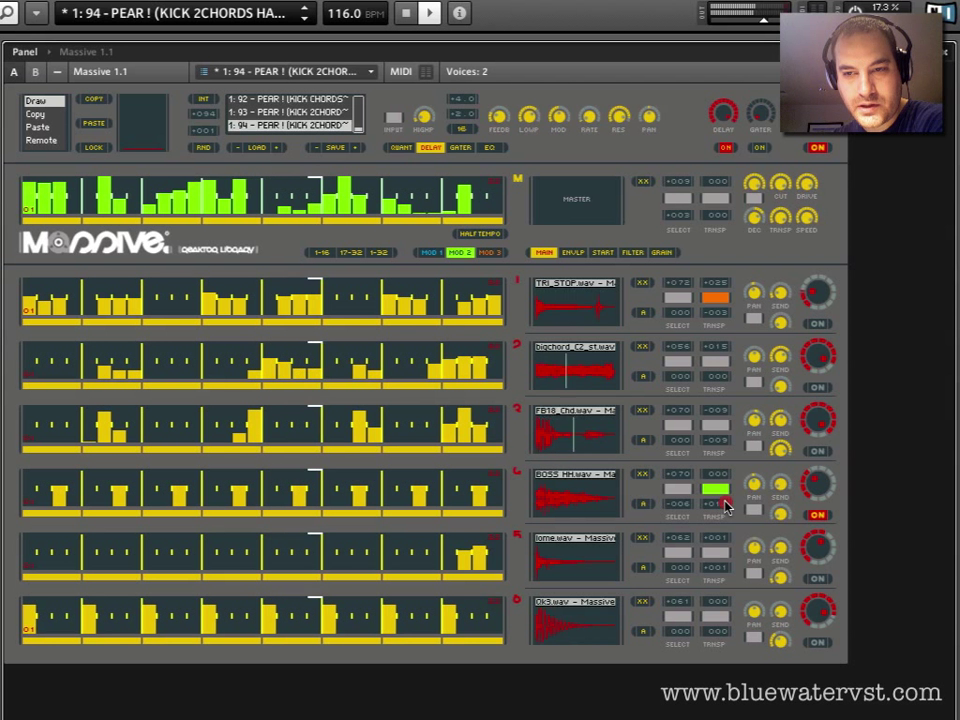
left_click(727, 508)
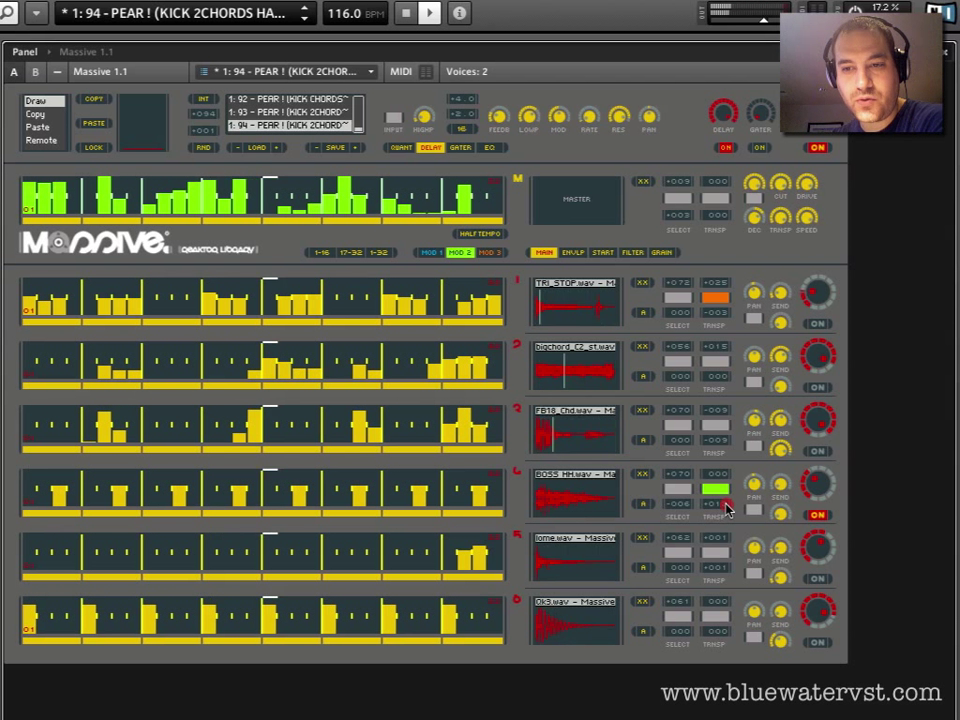
left_click_drag(726, 508, 726, 569)
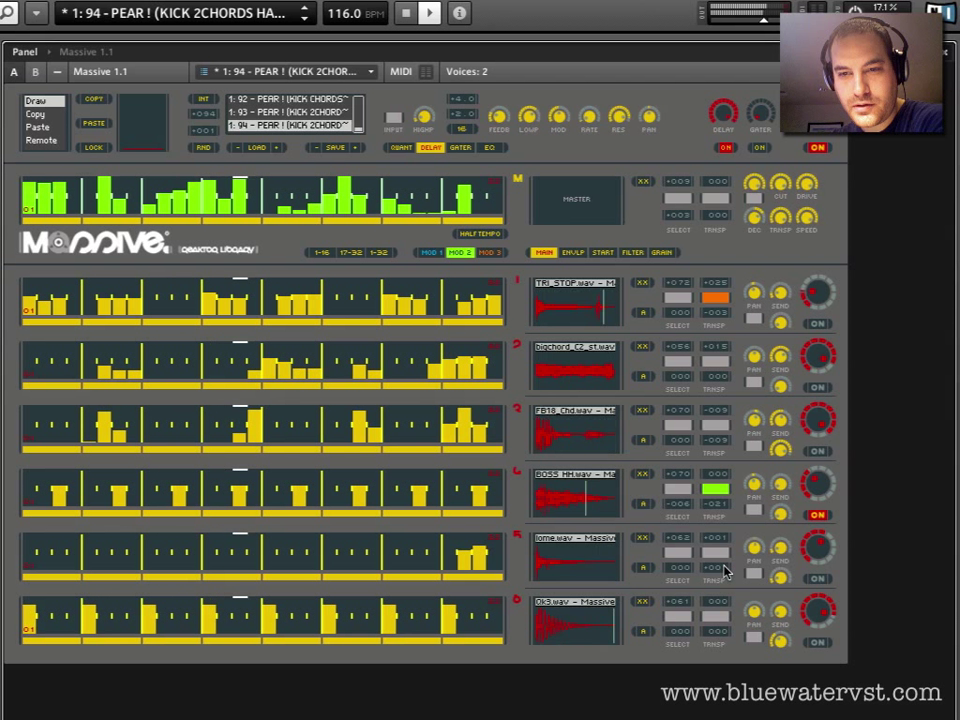
left_click_drag(713, 506, 714, 515)
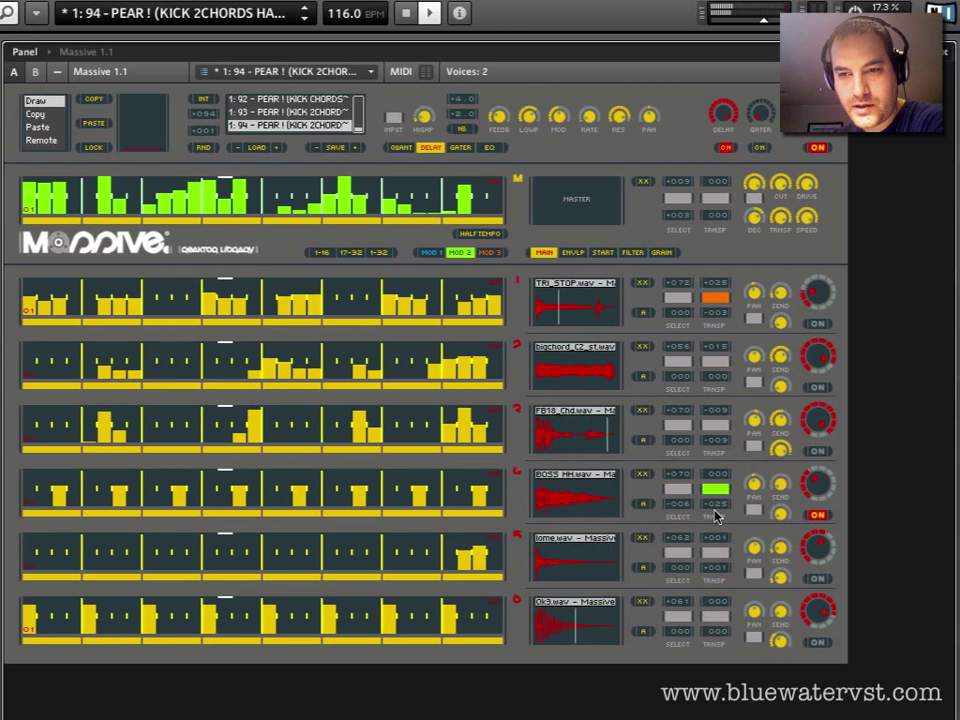
left_click_drag(716, 515, 716, 478)
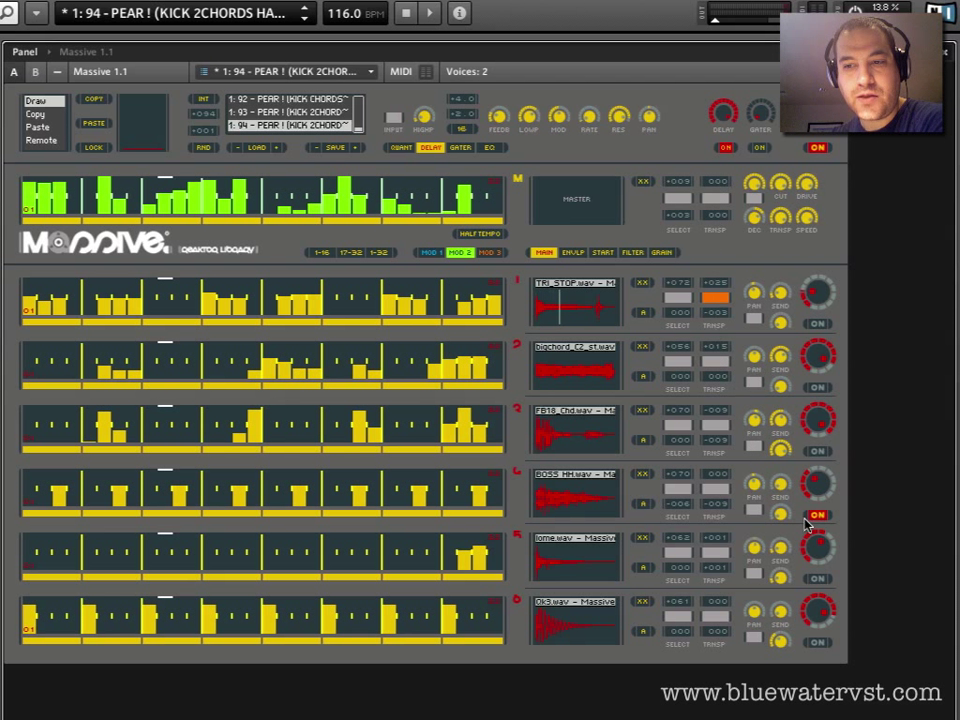
Turn tracks 1, 2, 3, 5 and 6 back on so that all six tracks are active.
left_click(818, 451)
left_click(818, 387)
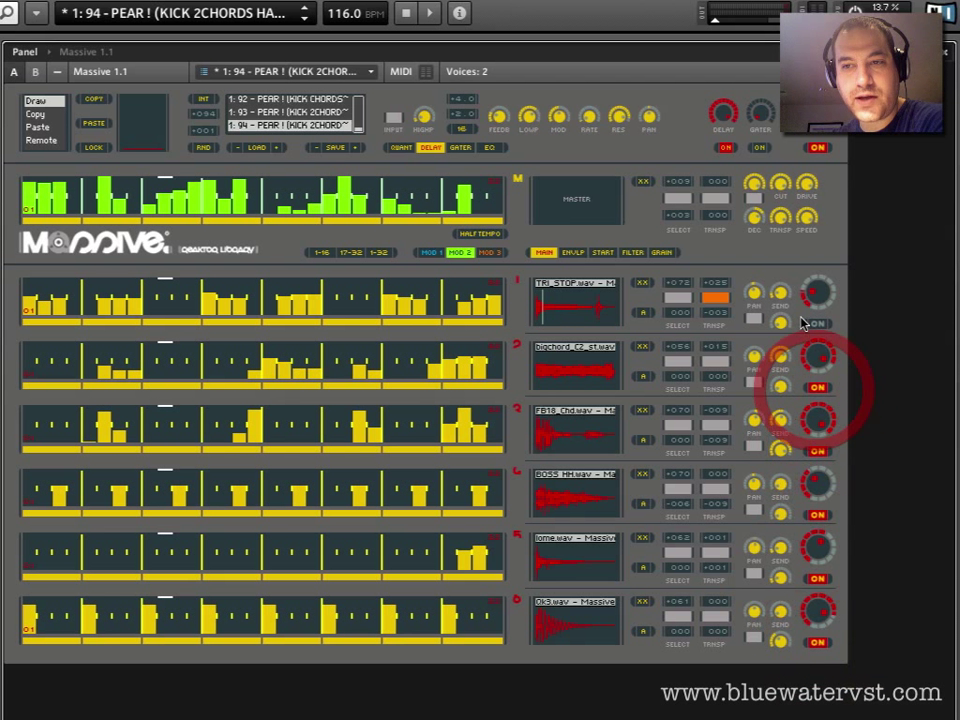
left_click(818, 323)
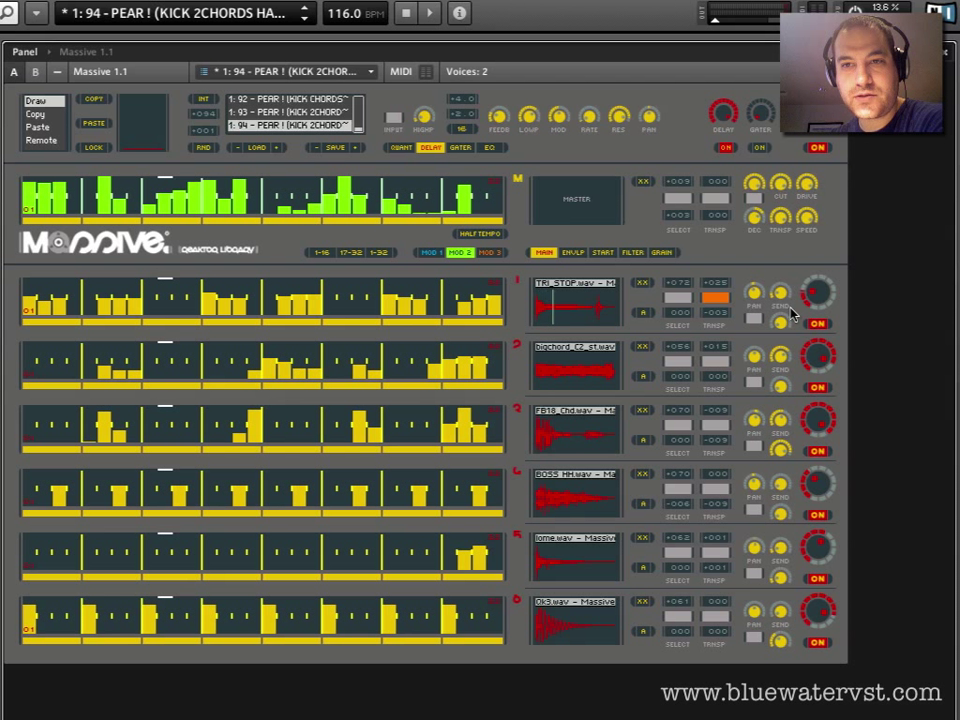
Assign Mod 2 to the master's sample select and transpose, and play the full sequence.
left_click(680, 200)
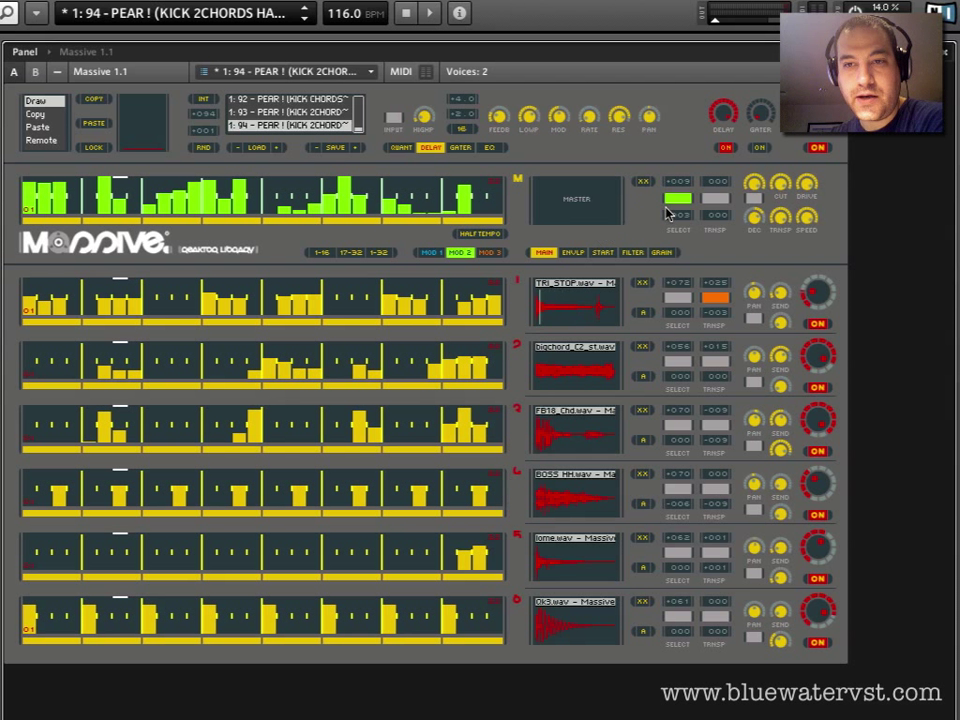
key("space")
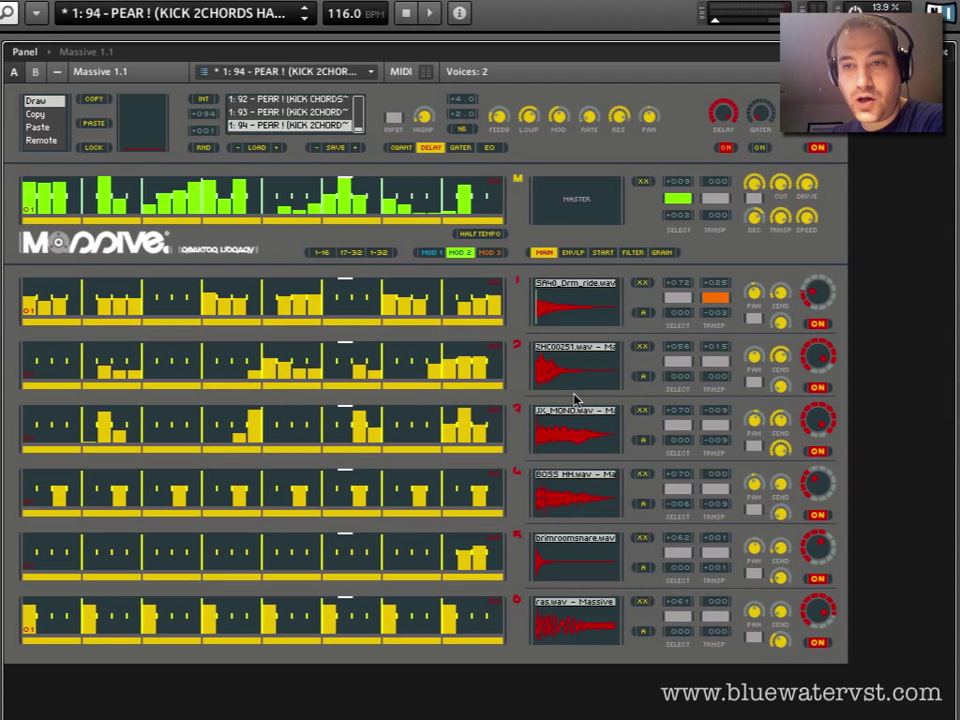
left_click(712, 196)
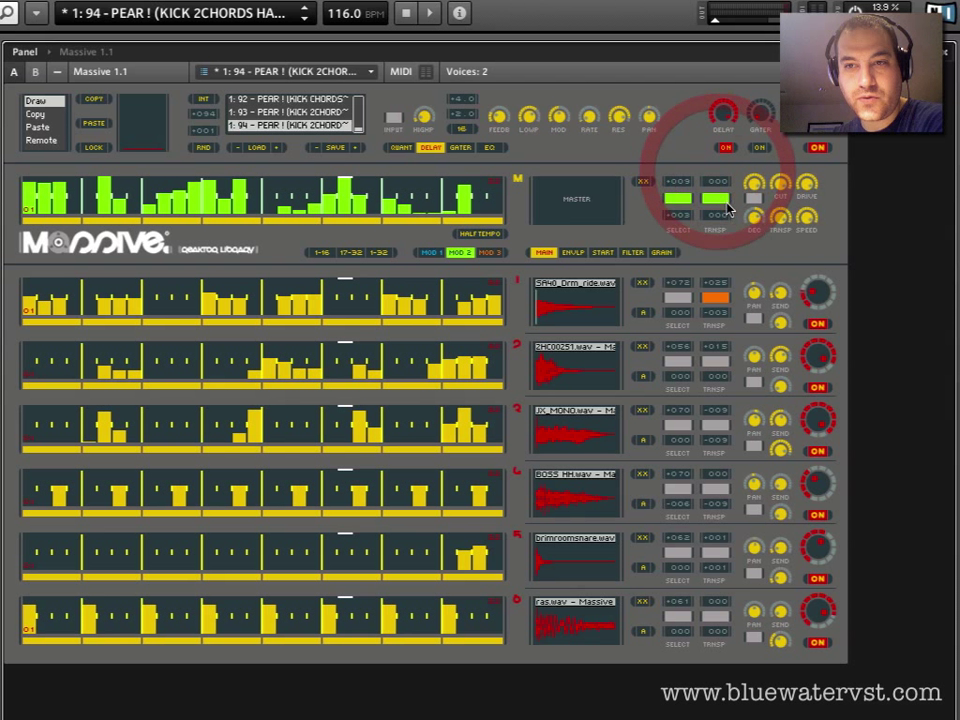
mouse_move(728, 204)
left_mouse_down()
mouse_move(739, 178)
mouse_move(716, 217)
mouse_move(716, 252)
left_mouse_up()
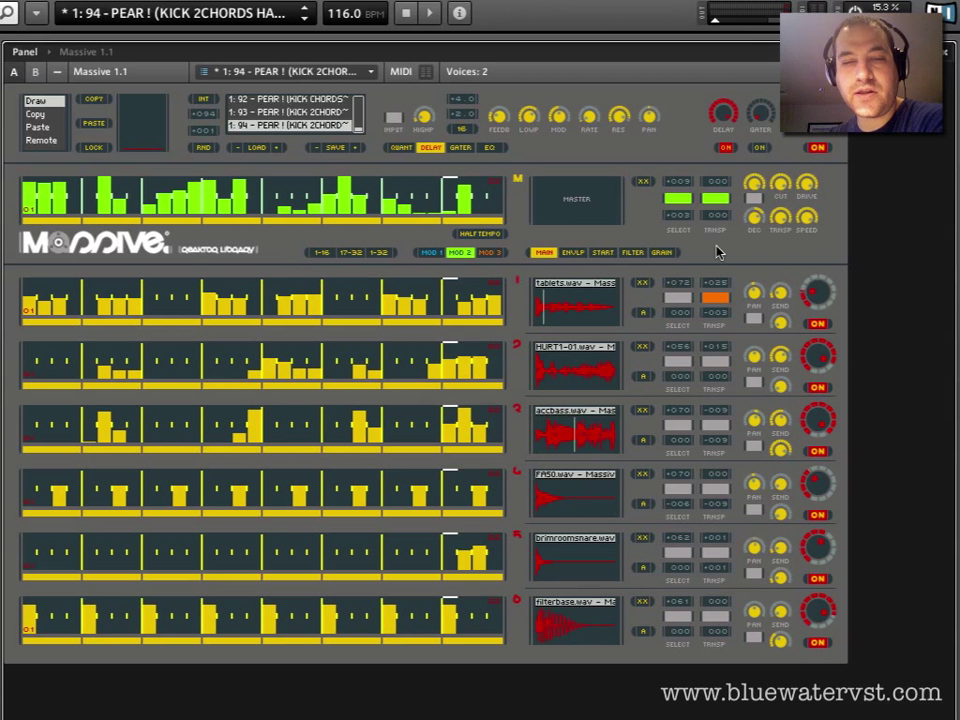
left_click_drag(687, 186, 668, 183)
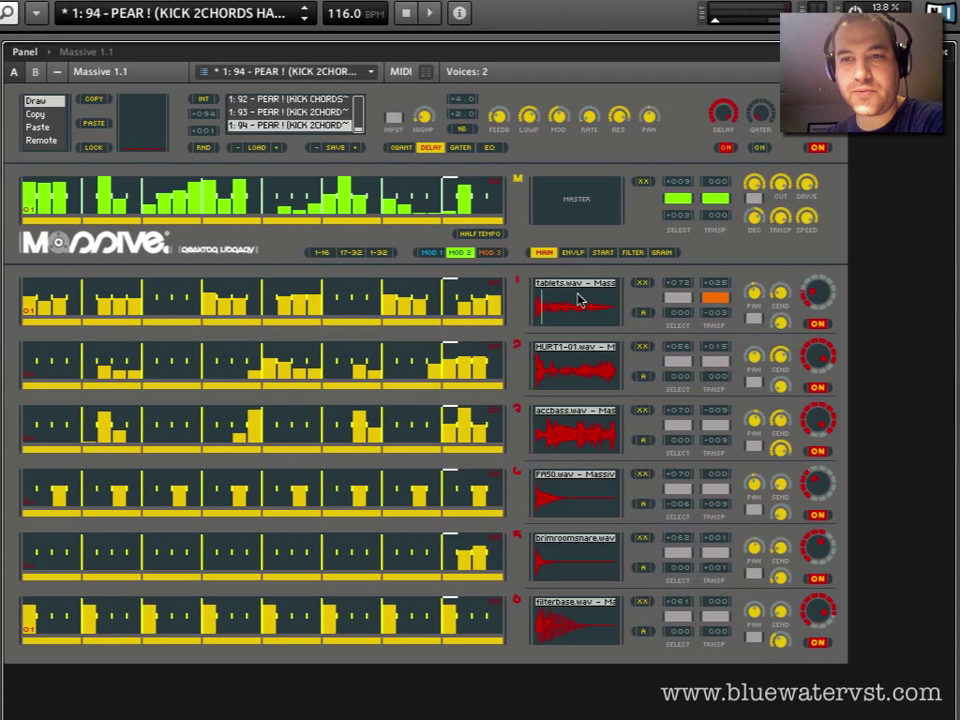
Set the modulation source of track 1's sample select to the track's own yellow sequencer pattern.
left_click(678, 298)
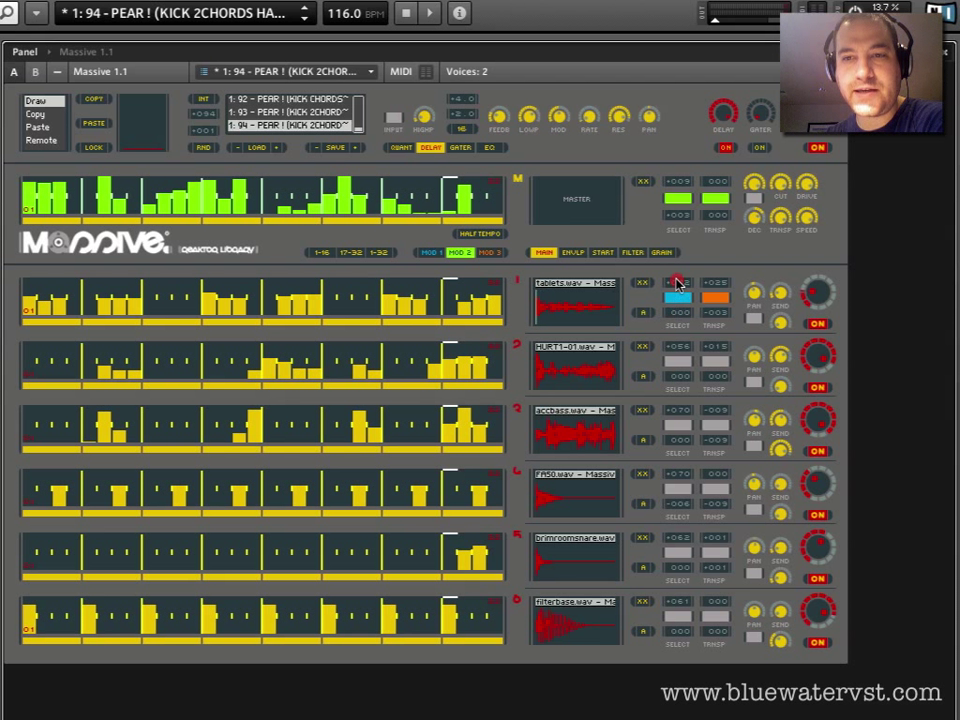
left_click(677, 298)
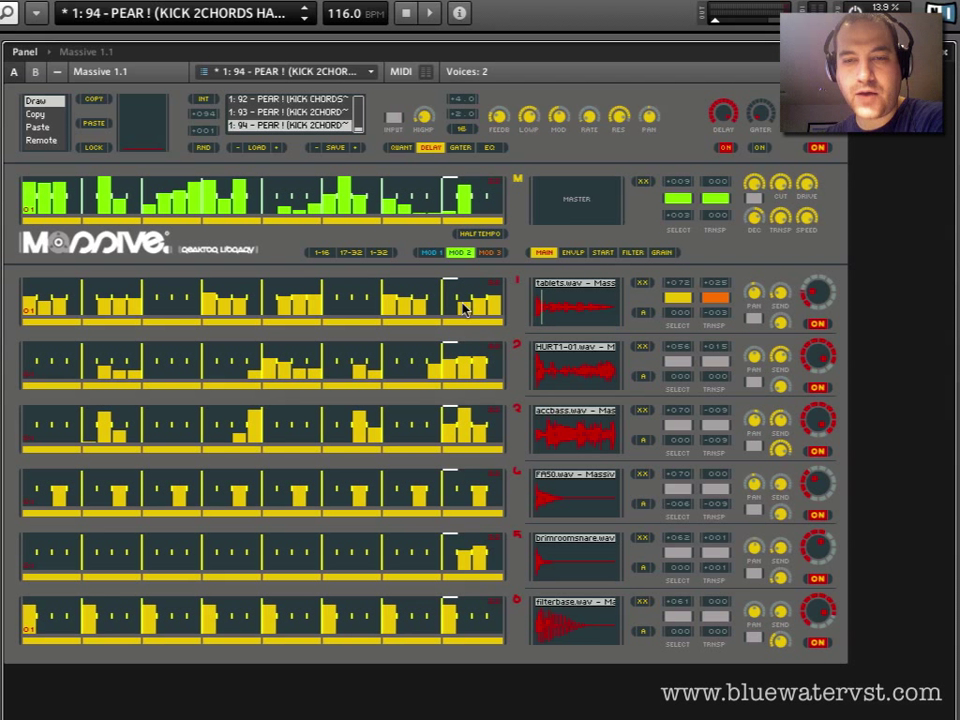
left_click(283, 303)
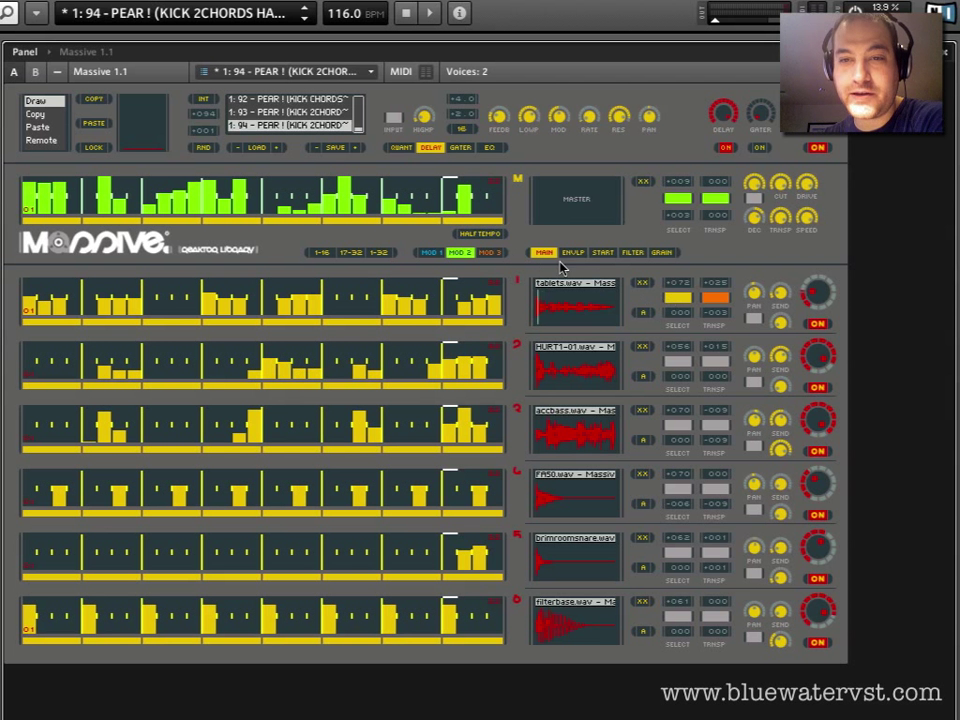
Show the Mod 1, Mod 2 and Mod 3 sequencer patterns one after another.
left_click(442, 253)
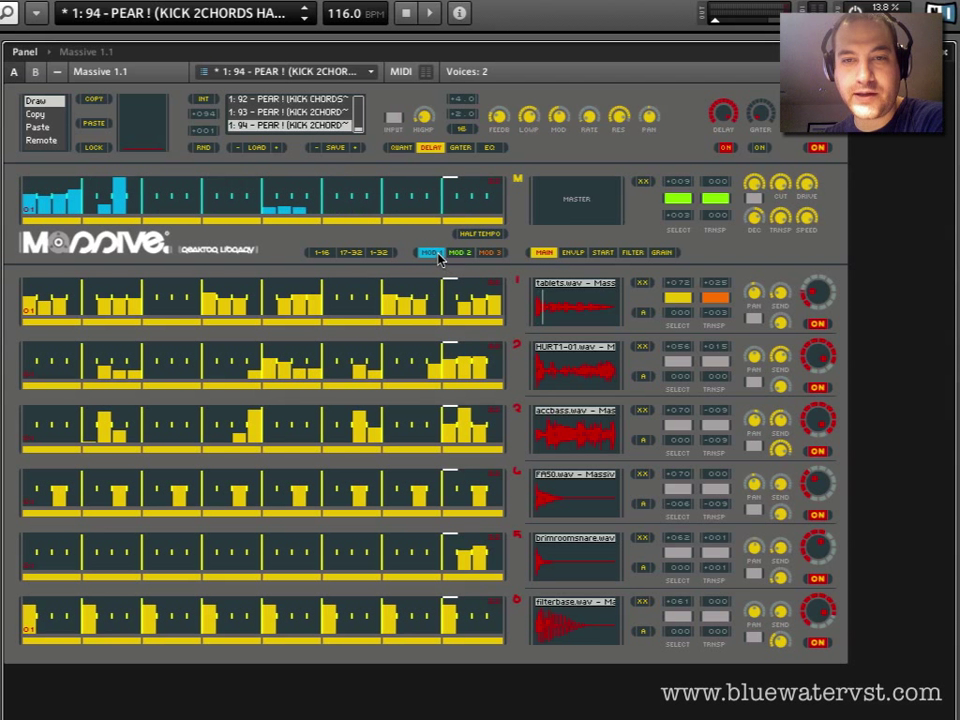
left_click(456, 253)
left_click(490, 253)
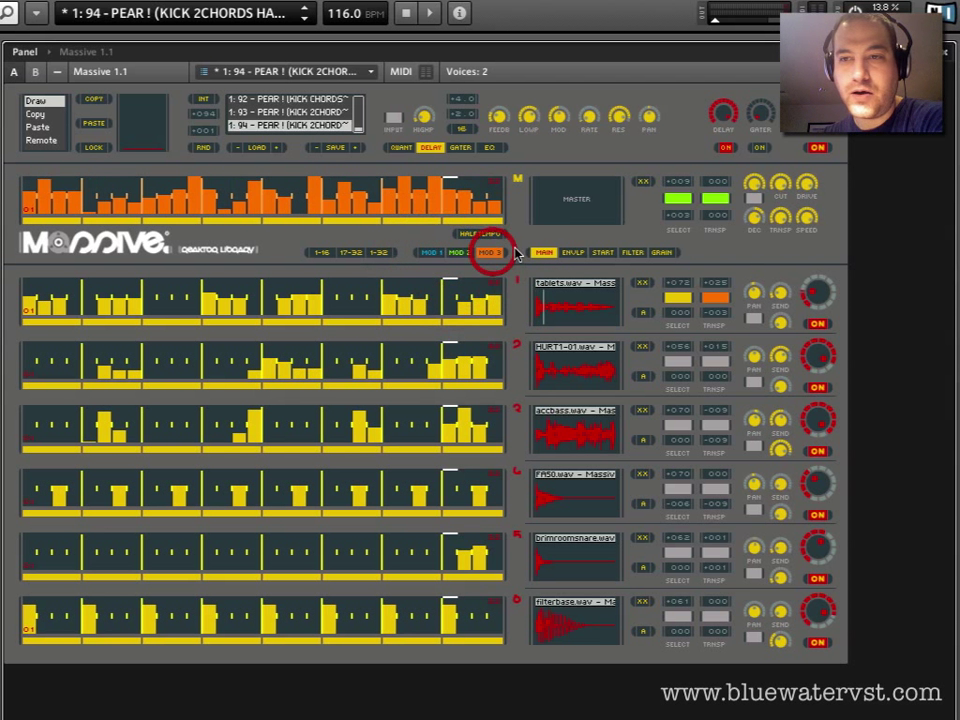